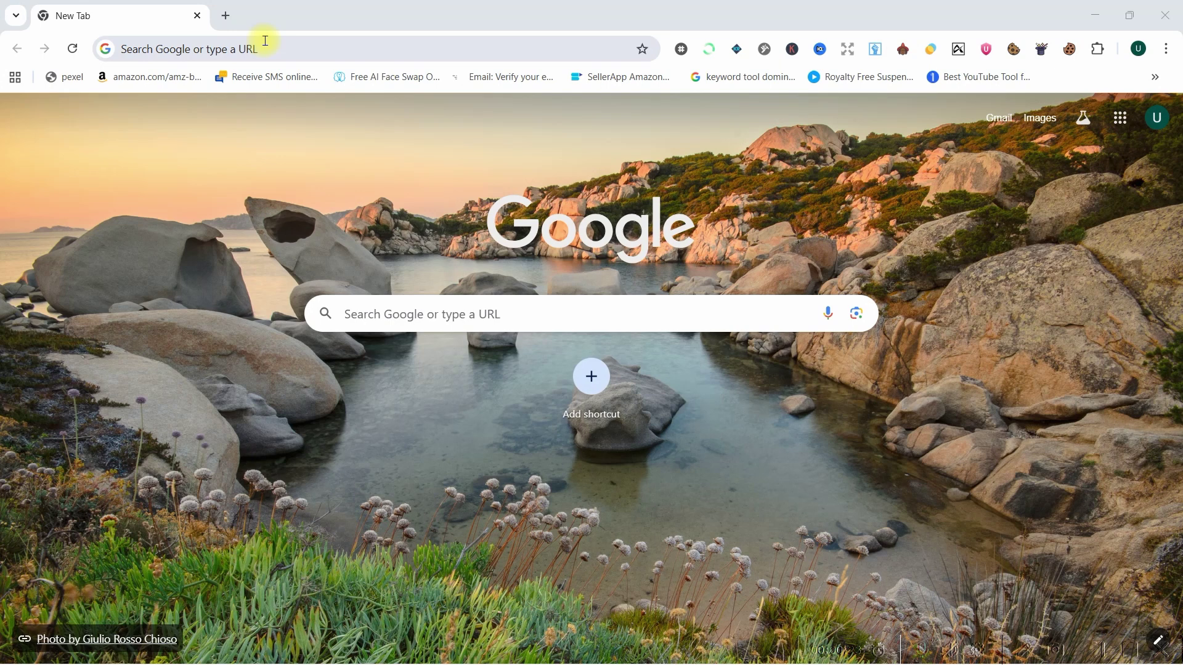
Step: Search Google for 'grammarly', then run 'grammarly premium cookie 2025' in a new tab
click(270, 47)
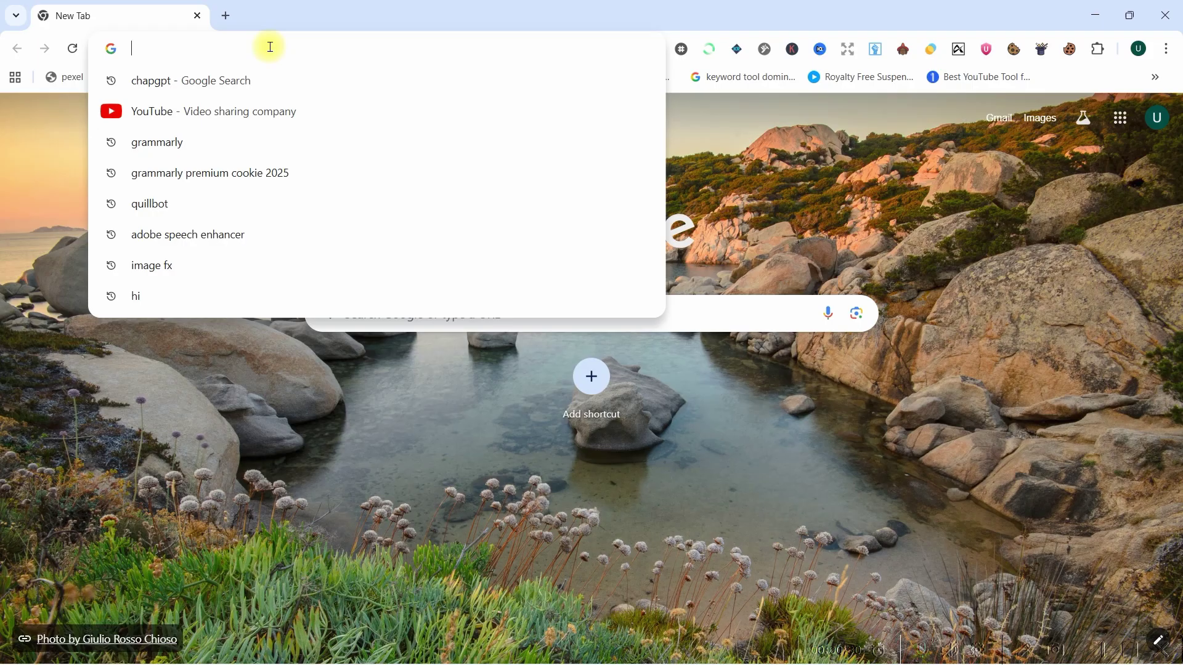
text(gramma)
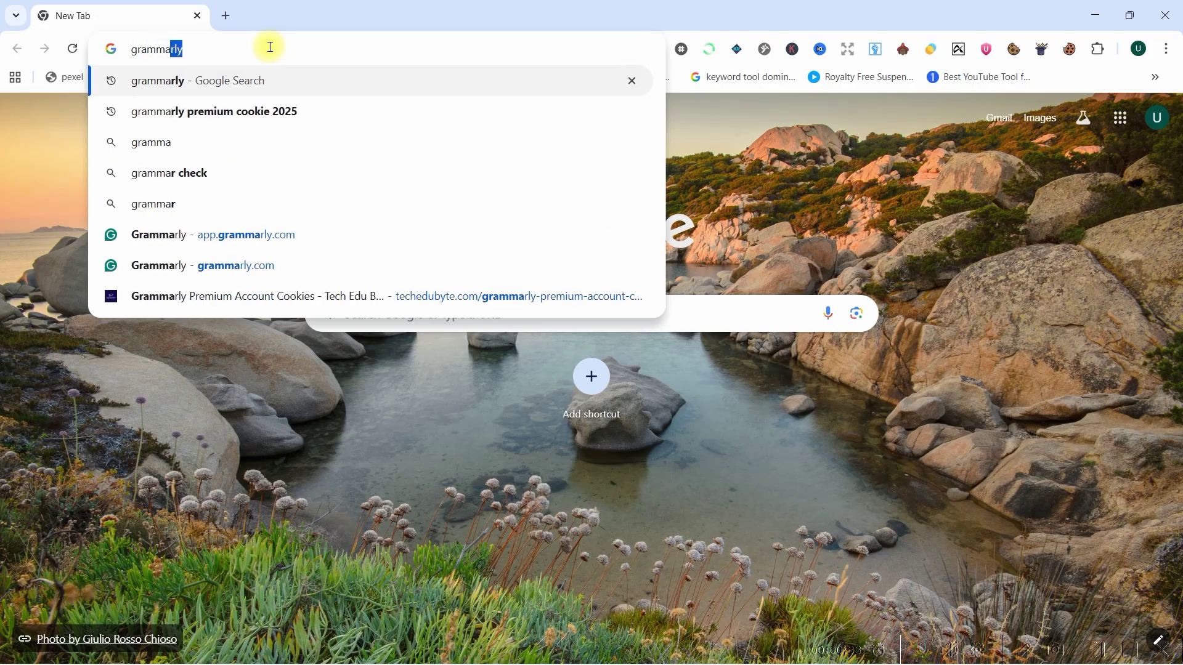
text(rly)
key(Return)
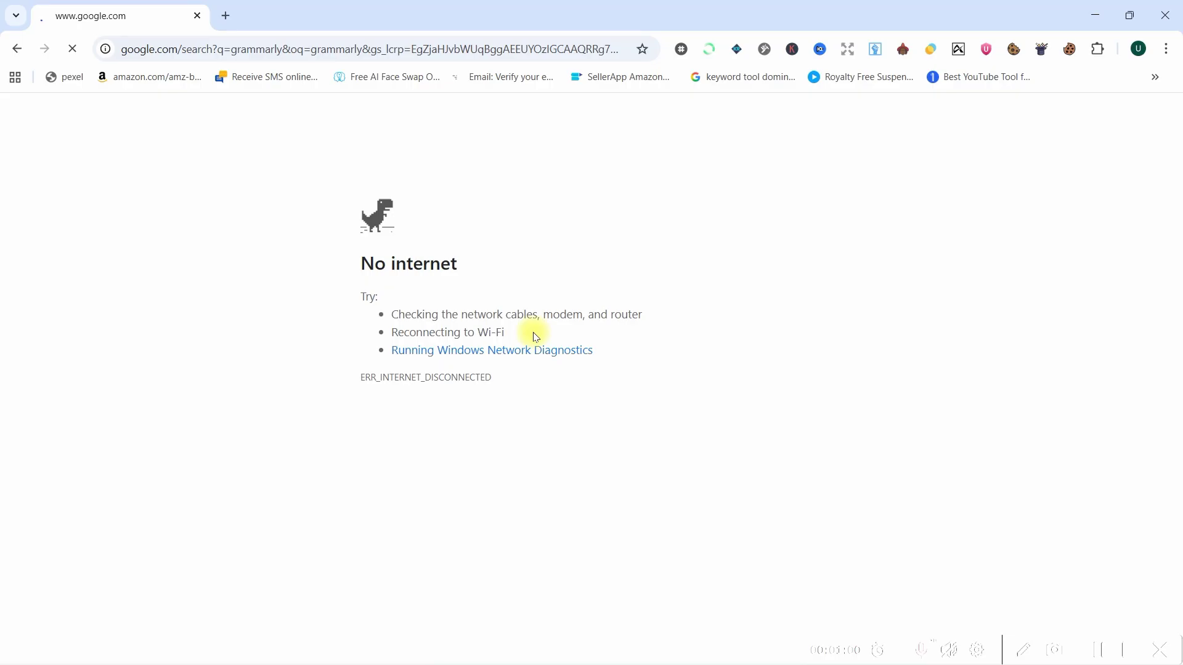
click(72, 47)
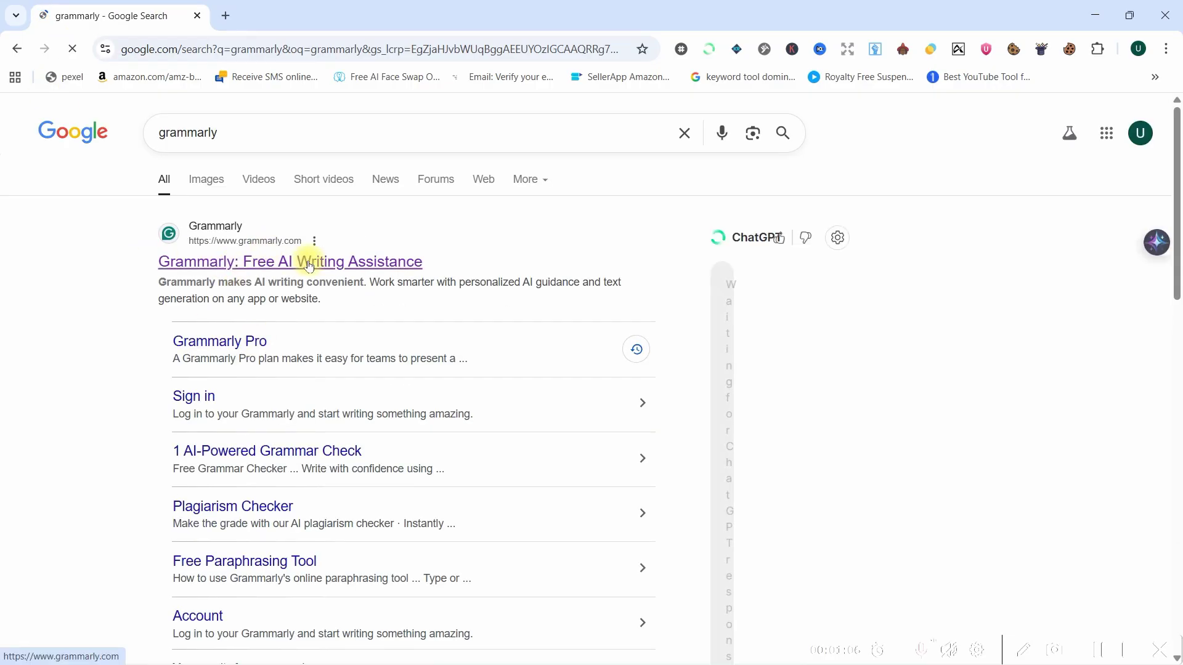
click(227, 16)
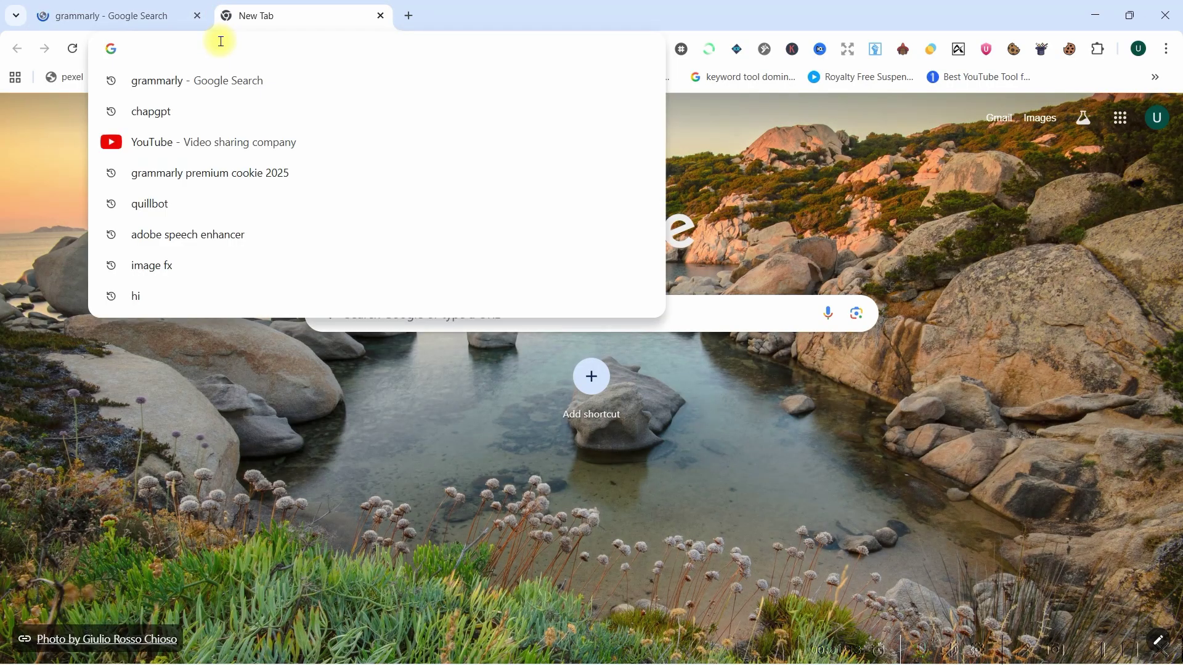
mouse_move(248, 174)
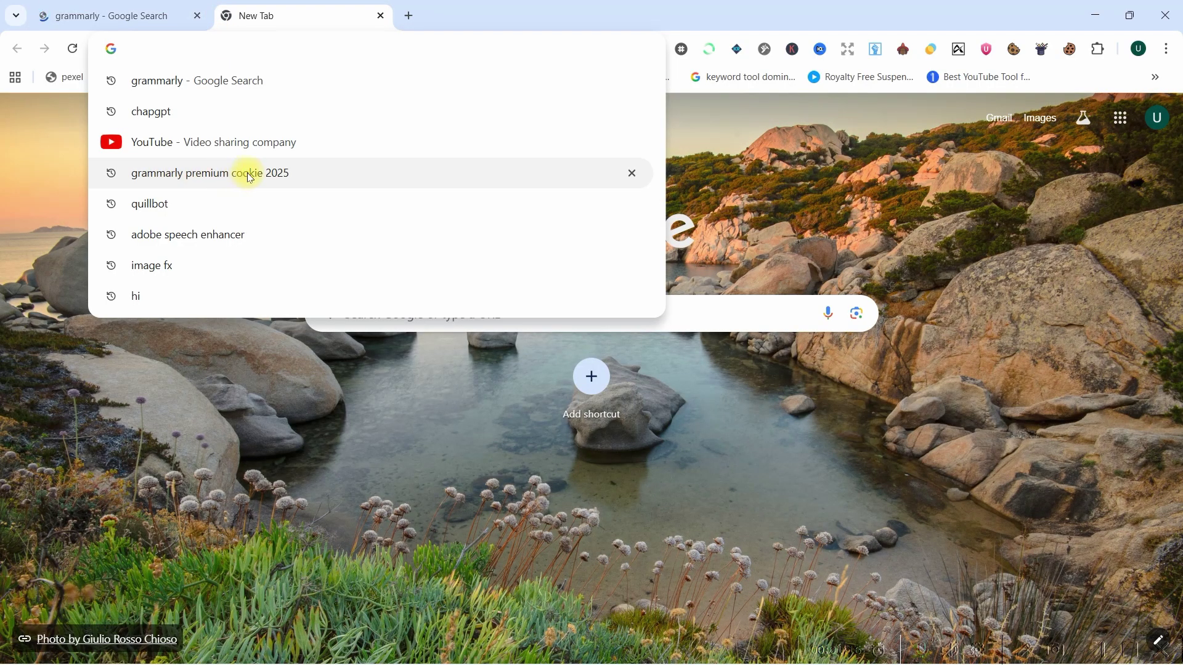
click(267, 174)
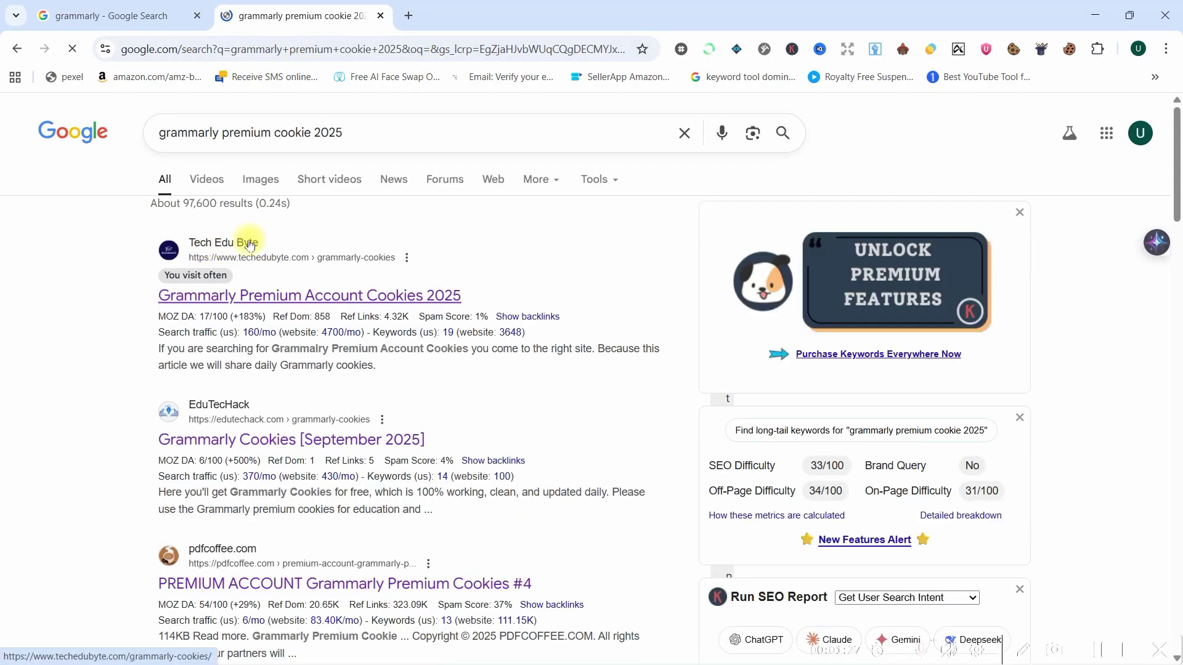
click(289, 298)
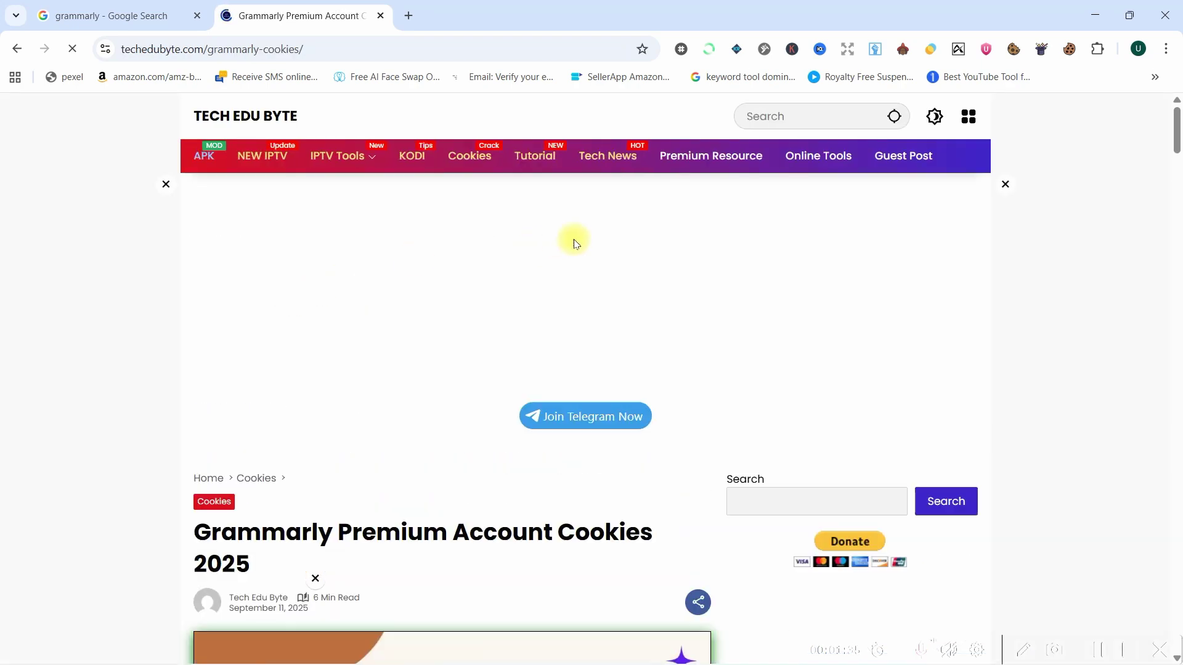
scroll(556, 304, down, 5)
scroll(556, 304, down, 5)
scroll(556, 304, down, 5)
scroll(556, 305, down, 5)
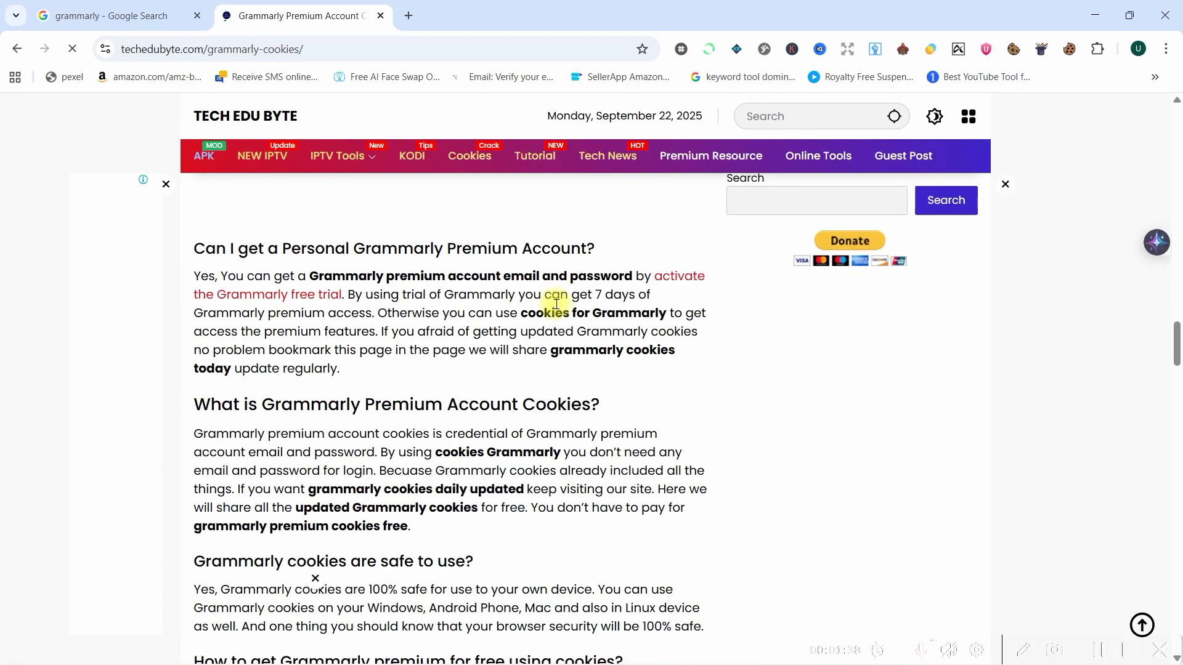
scroll(556, 305, down, 10)
scroll(557, 304, up, 5)
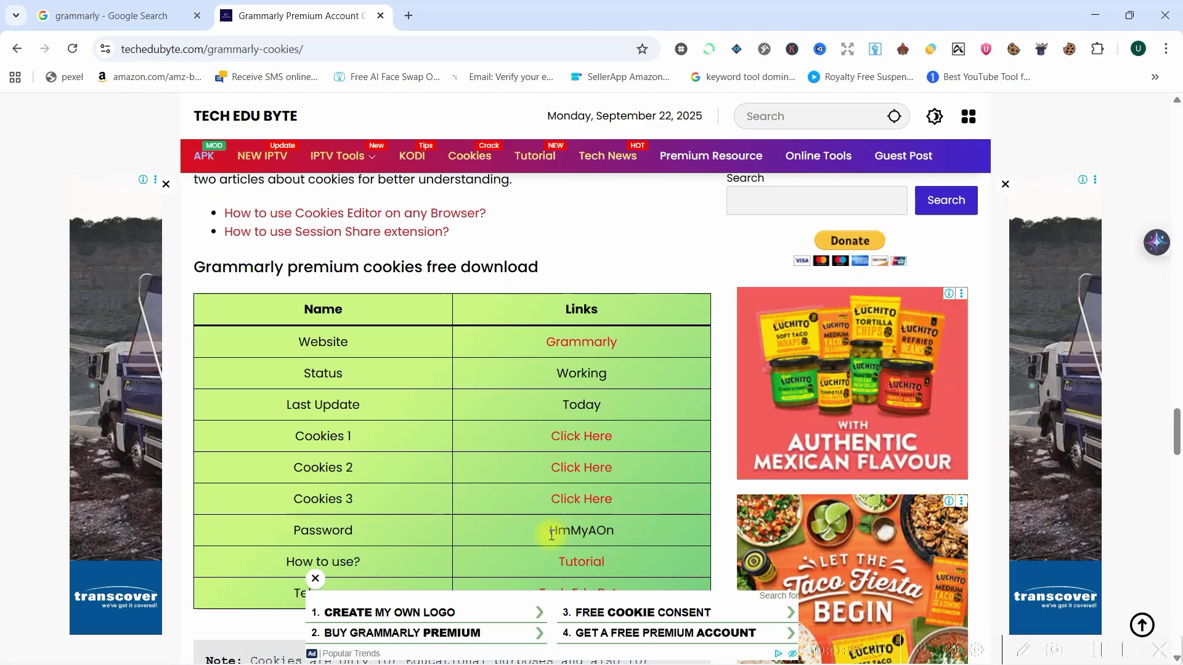
drag(552, 533, 615, 532)
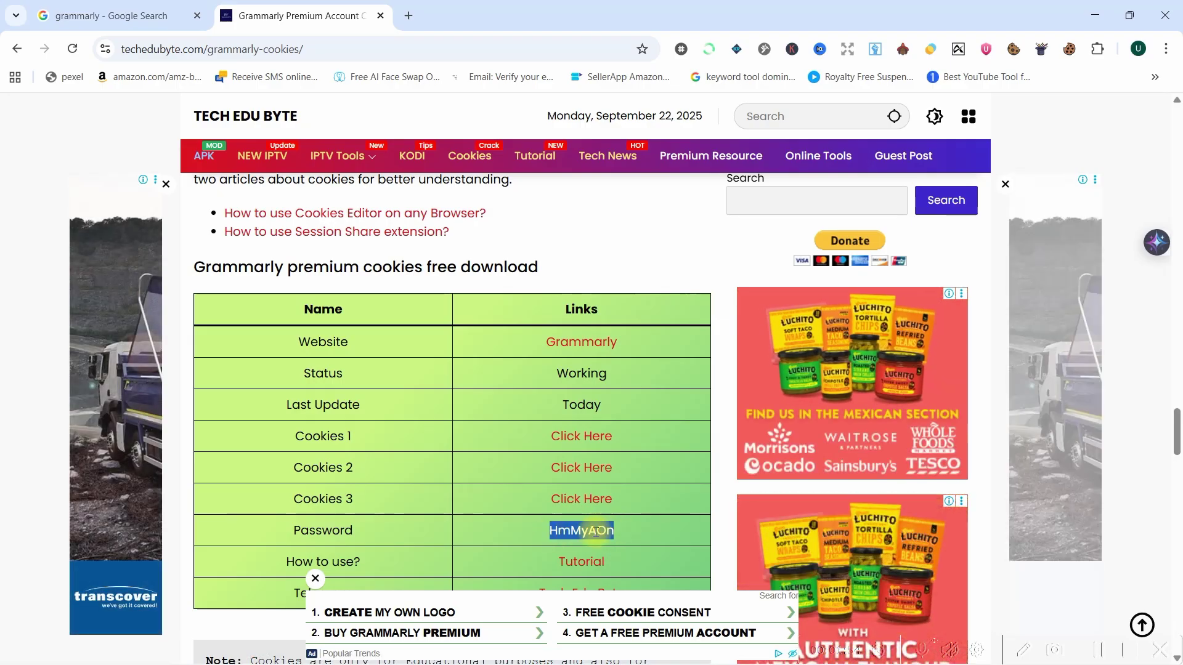
right_click(582, 531)
click(638, 267)
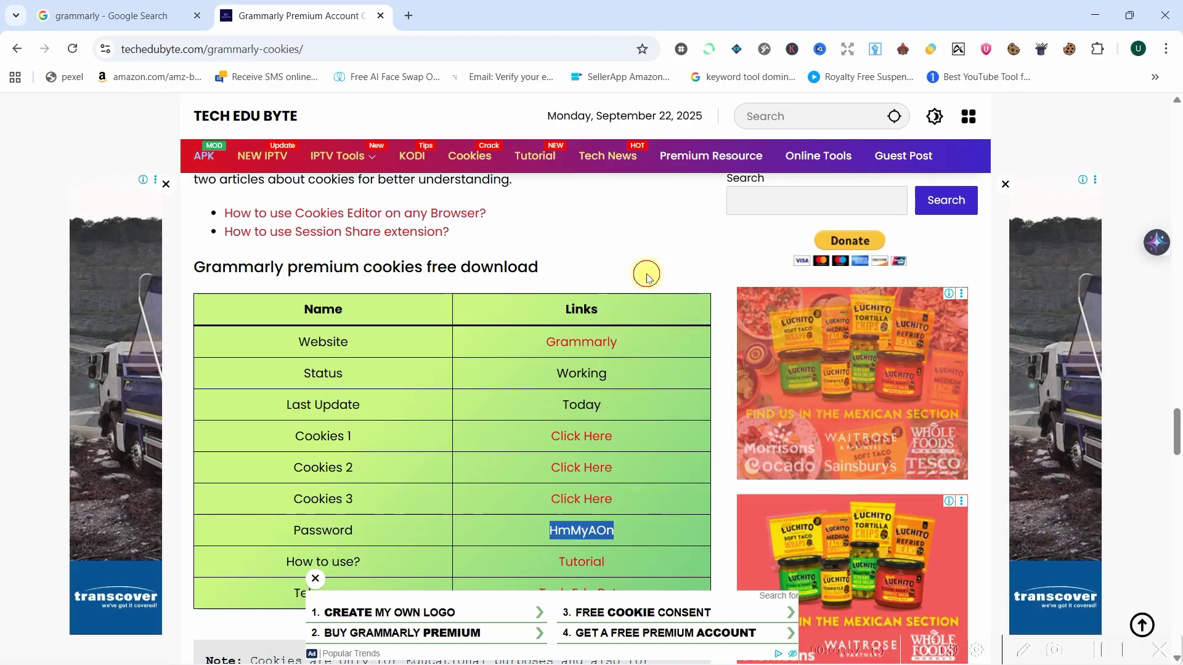
click(583, 500)
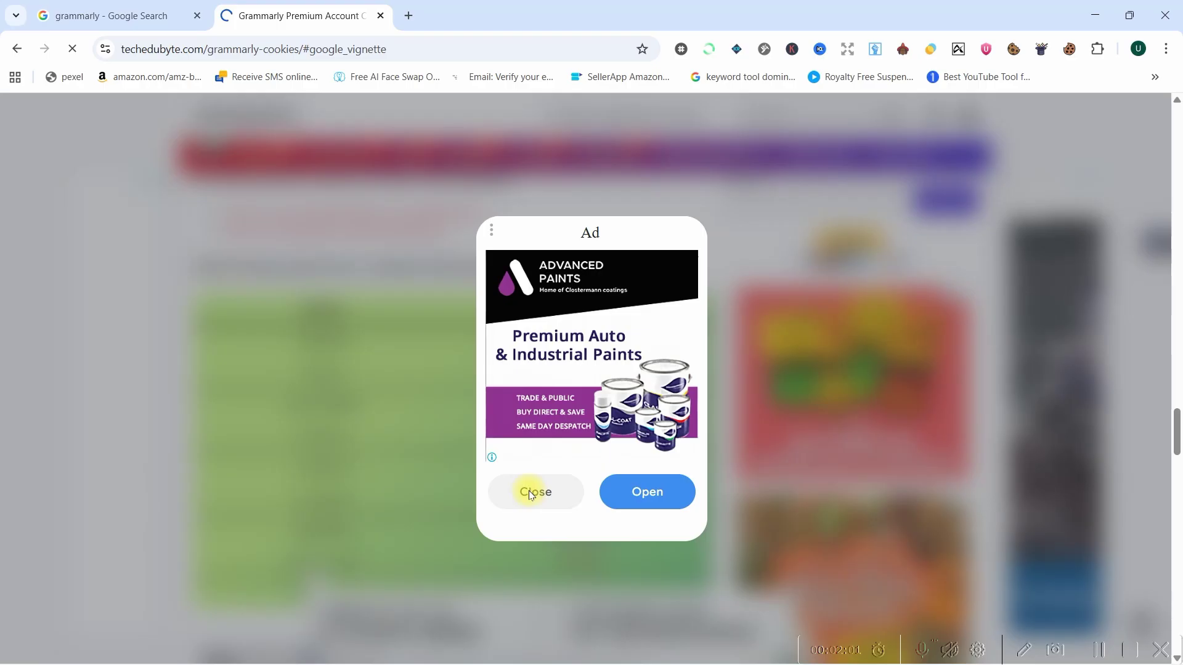
Step: Get past the ad, robot check and Continue pages, then follow the Grammarly Cookies Editor link
click(533, 494)
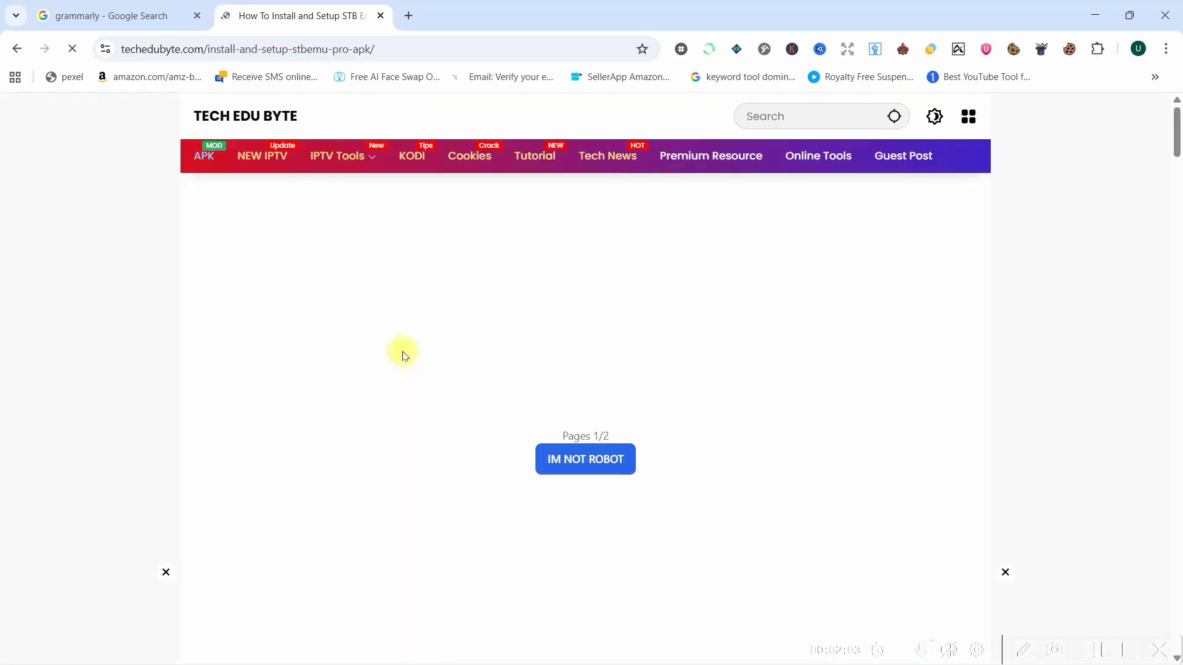
click(594, 460)
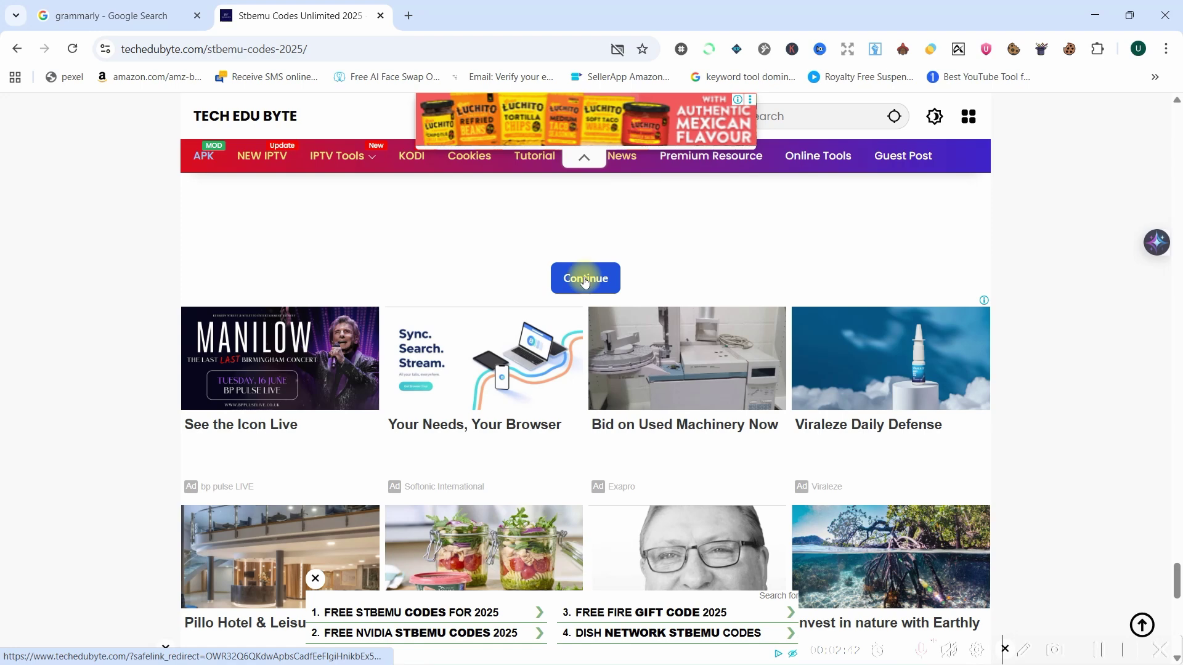
click(584, 282)
scroll(594, 457, down, 5)
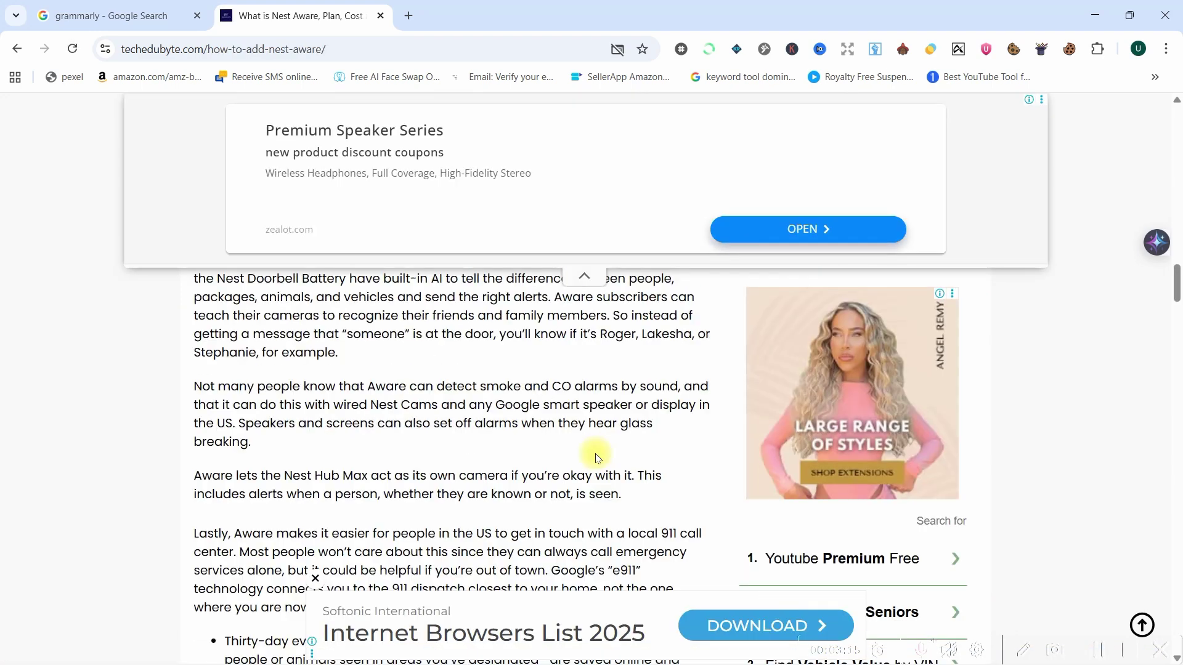
scroll(595, 456, down, 1)
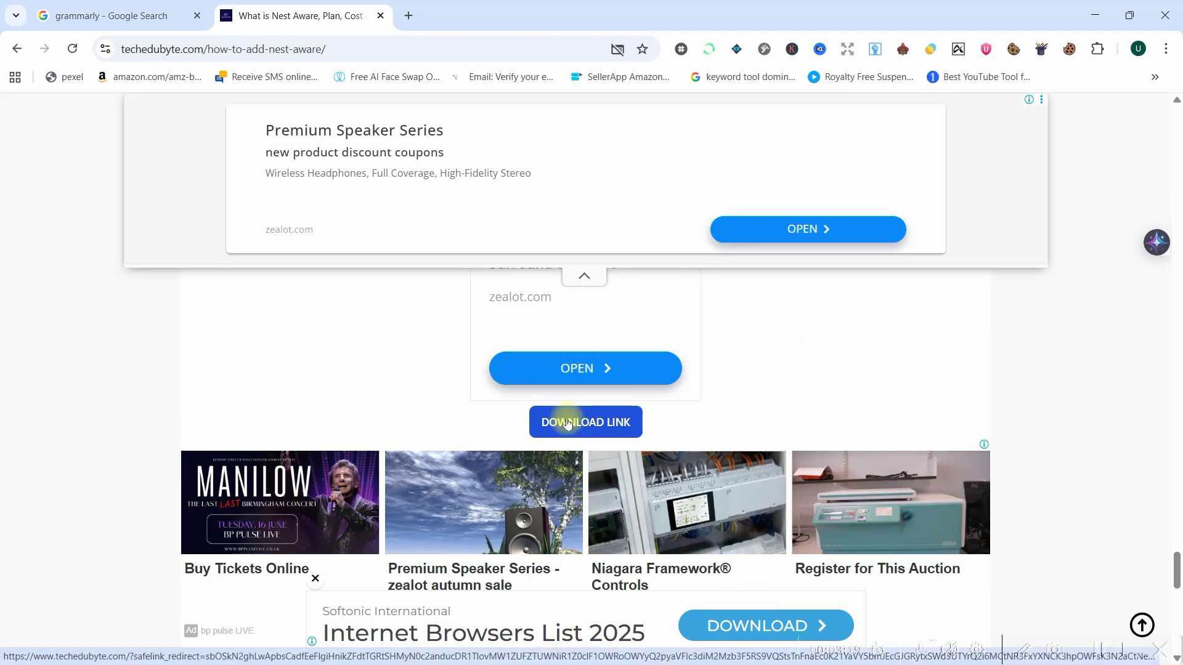
click(569, 422)
scroll(541, 451, down, 5)
scroll(462, 408, down, 3)
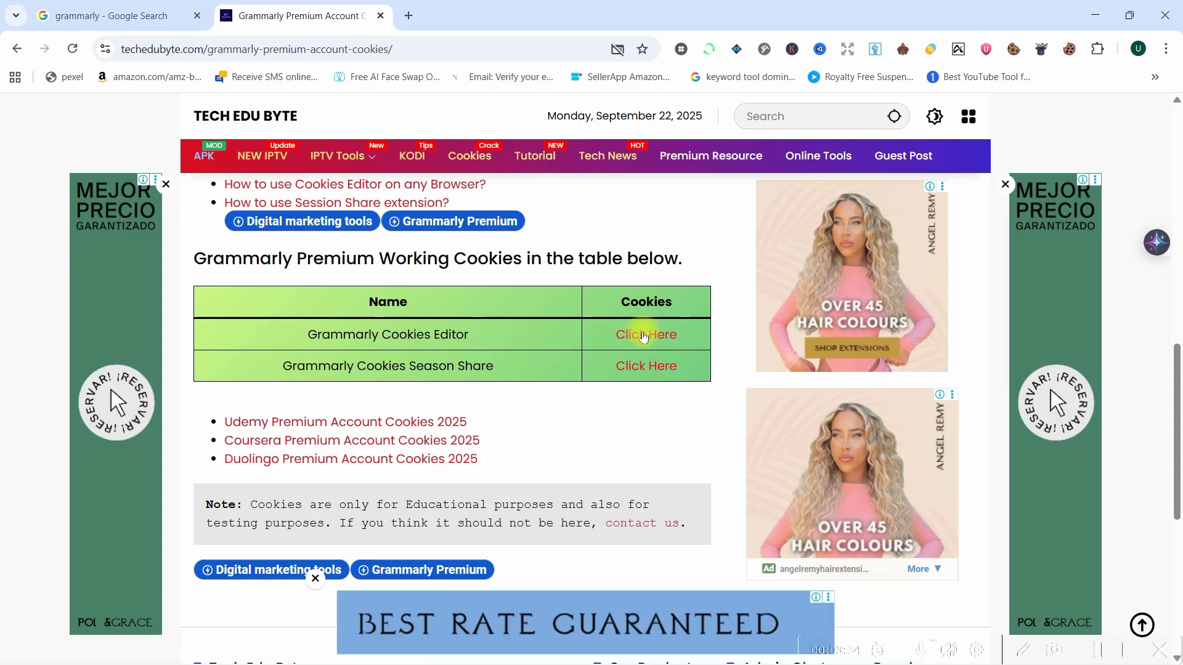
click(647, 335)
click(525, 516)
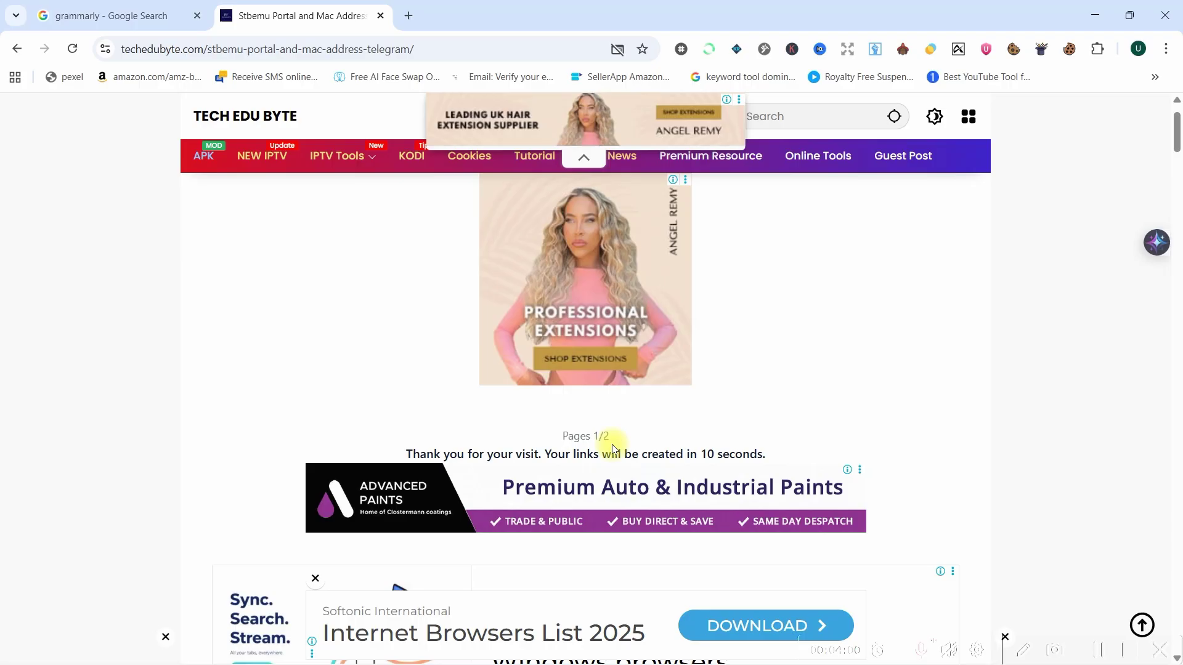
Step: Confirm Cookie-Editor is installed via the Chrome Web Store, pin it, and close its store page
click(1098, 50)
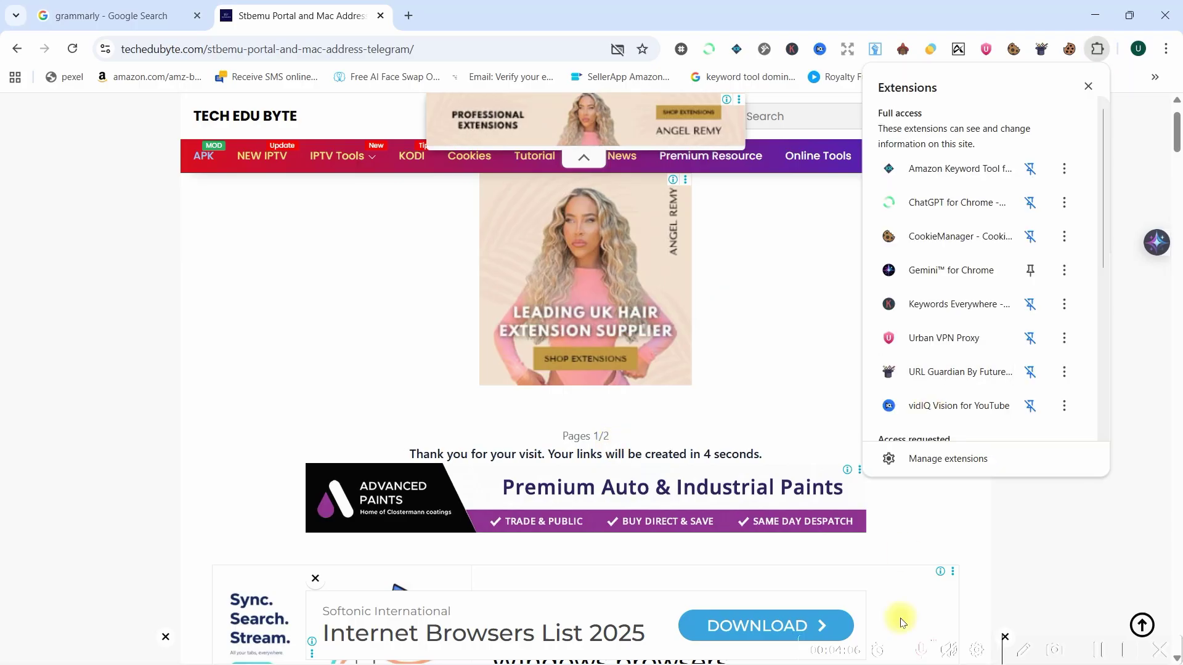
click(926, 455)
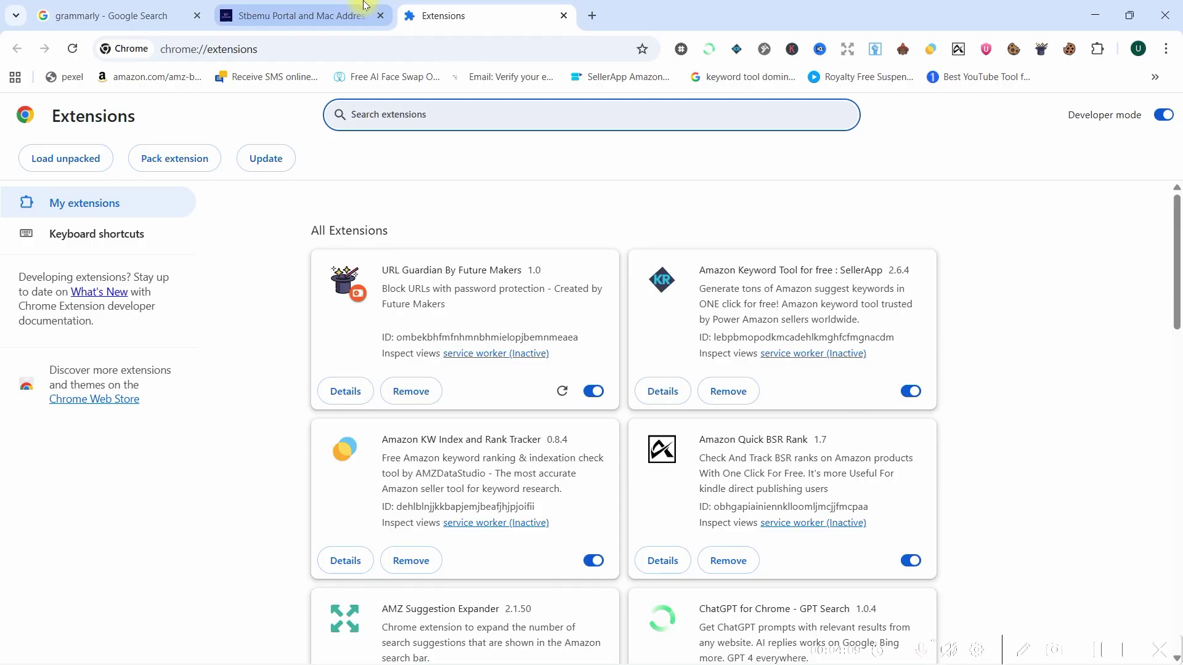
click(110, 405)
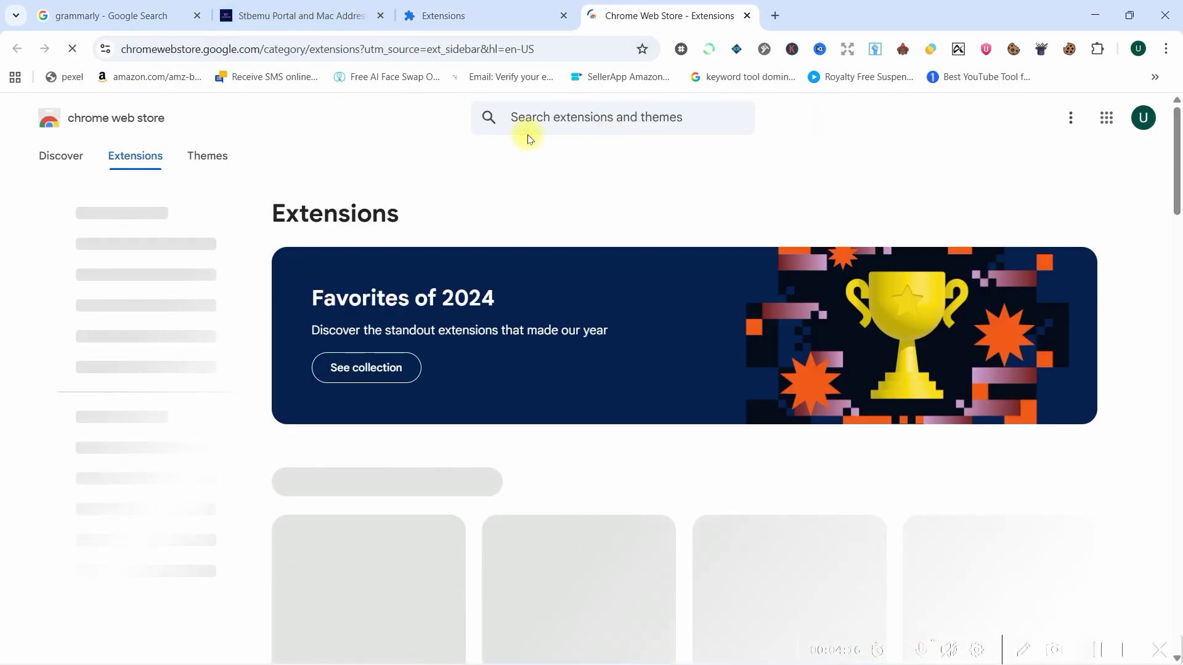
click(547, 116)
text(cookies editor)
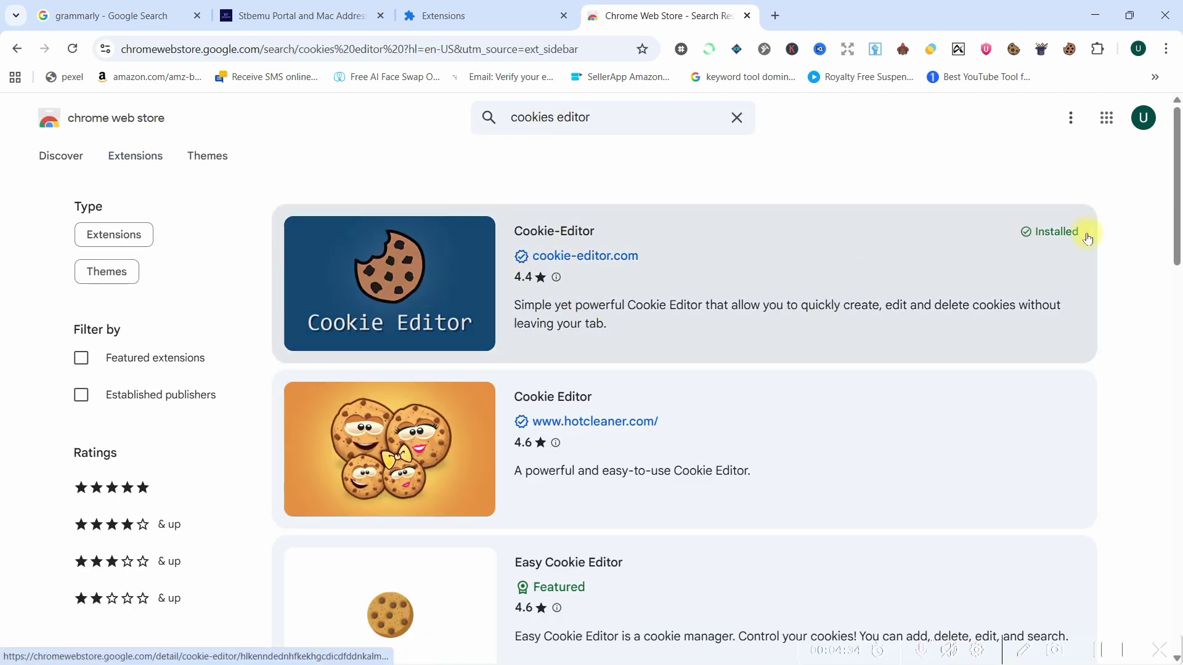
click(1024, 239)
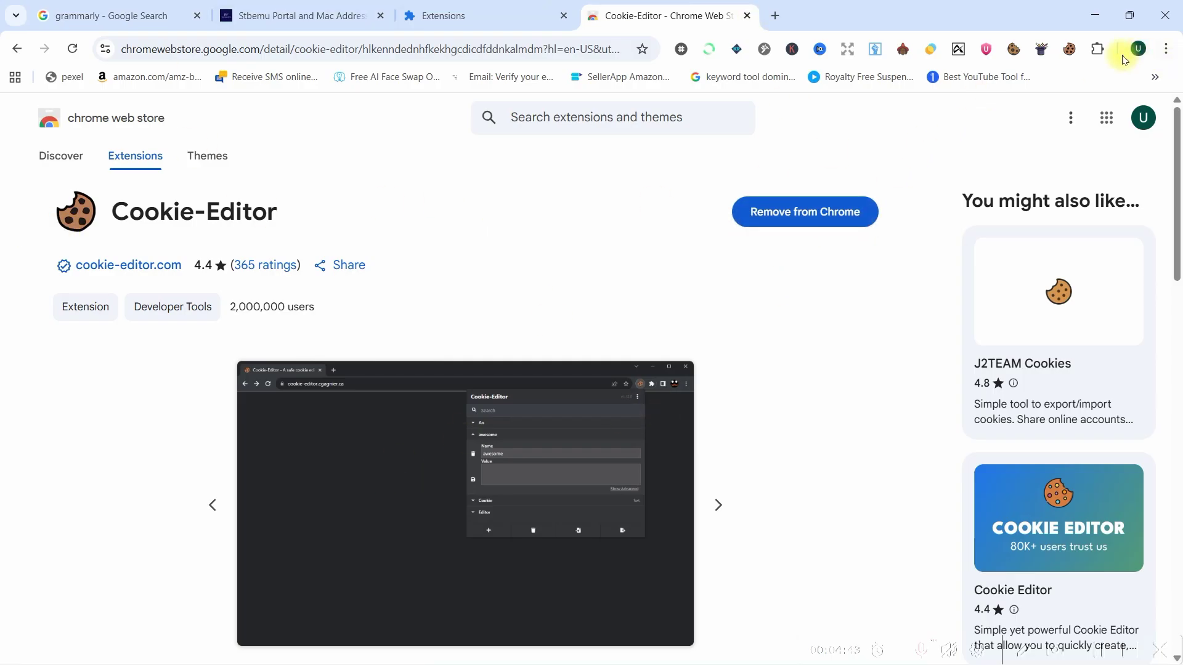
click(1098, 48)
scroll(1051, 298, down, 1)
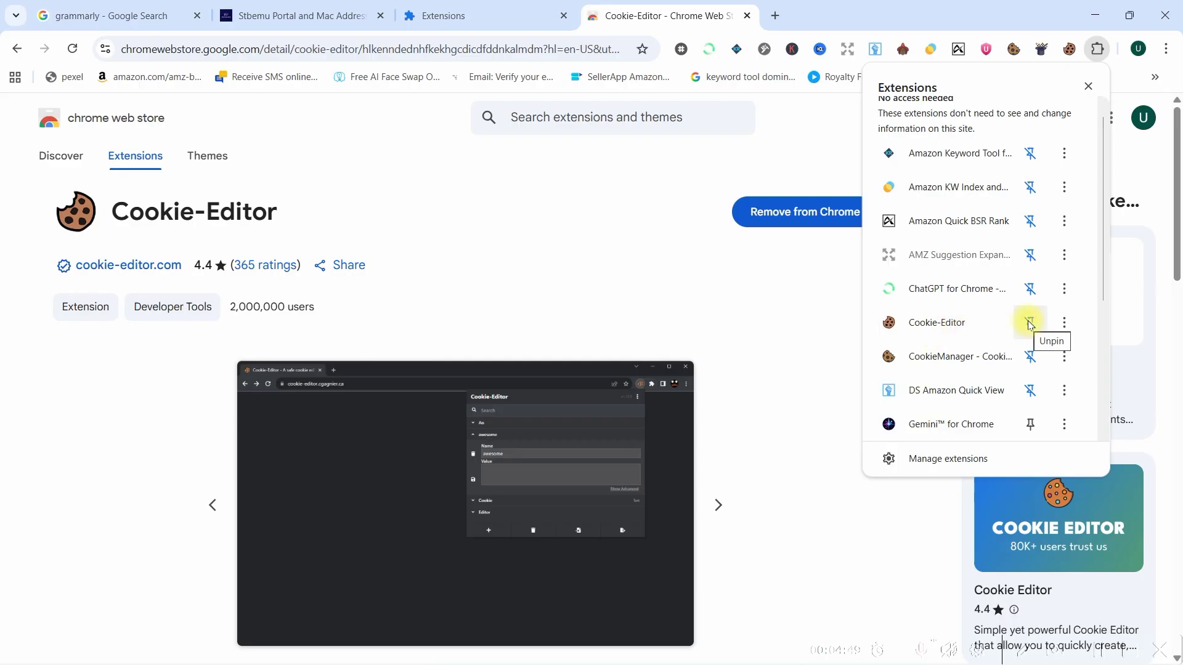
click(747, 15)
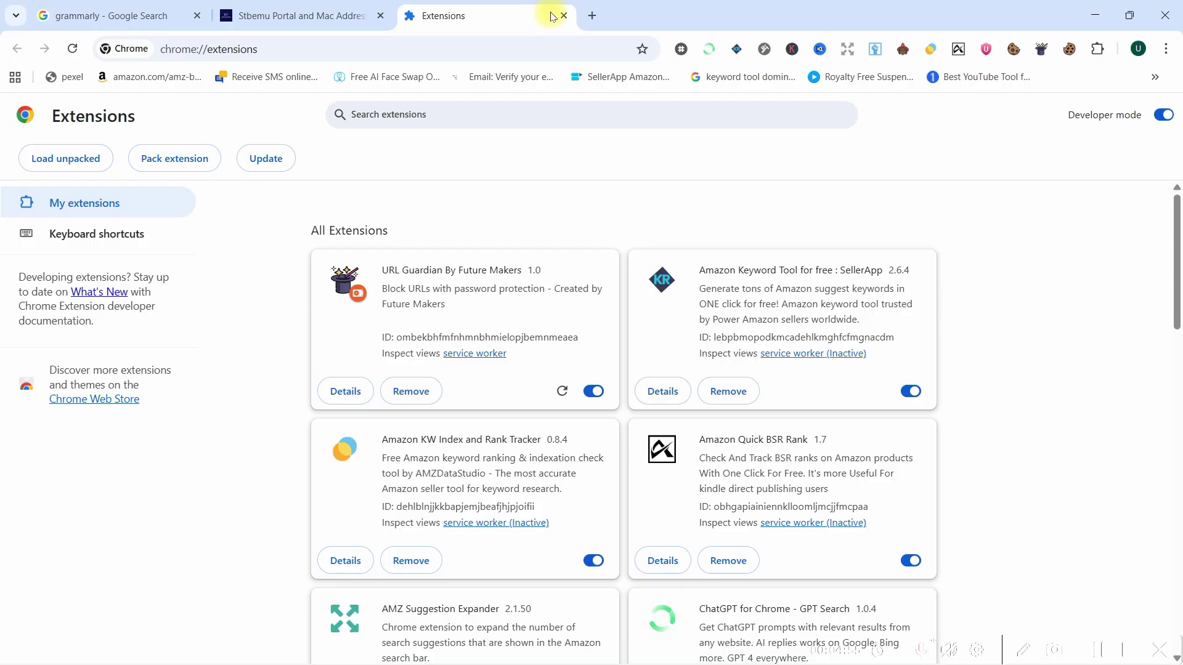
Step: Return to the article and follow the generated link past the countdown and ad to TEXT HOST
click(563, 15)
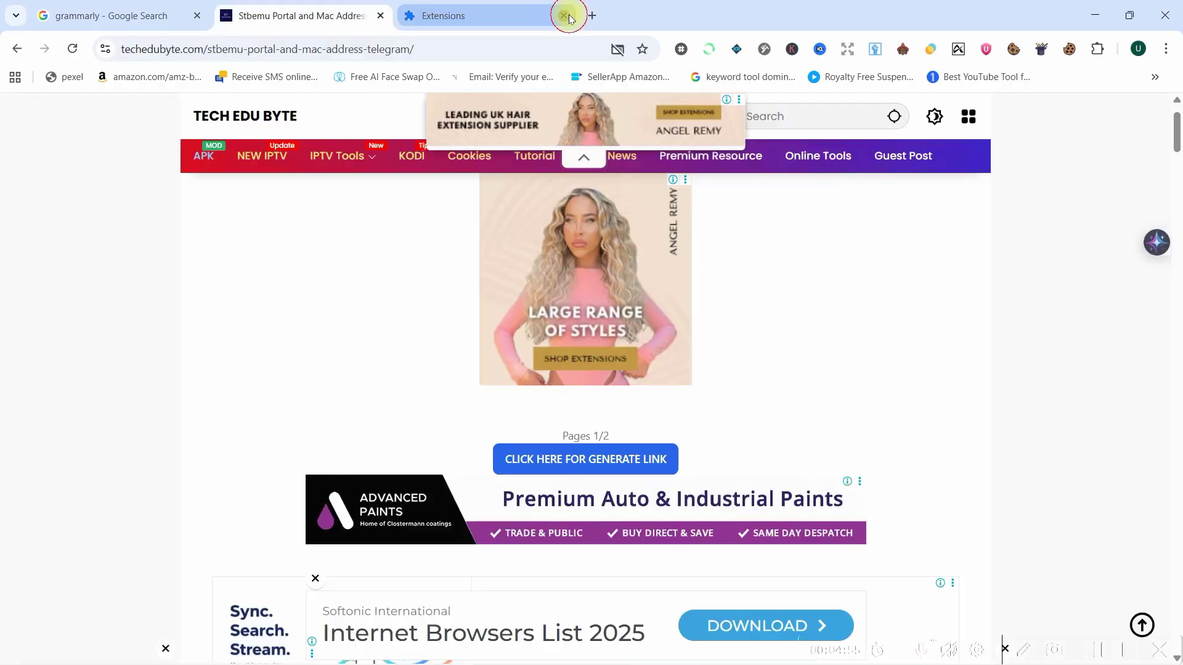
click(581, 462)
click(588, 412)
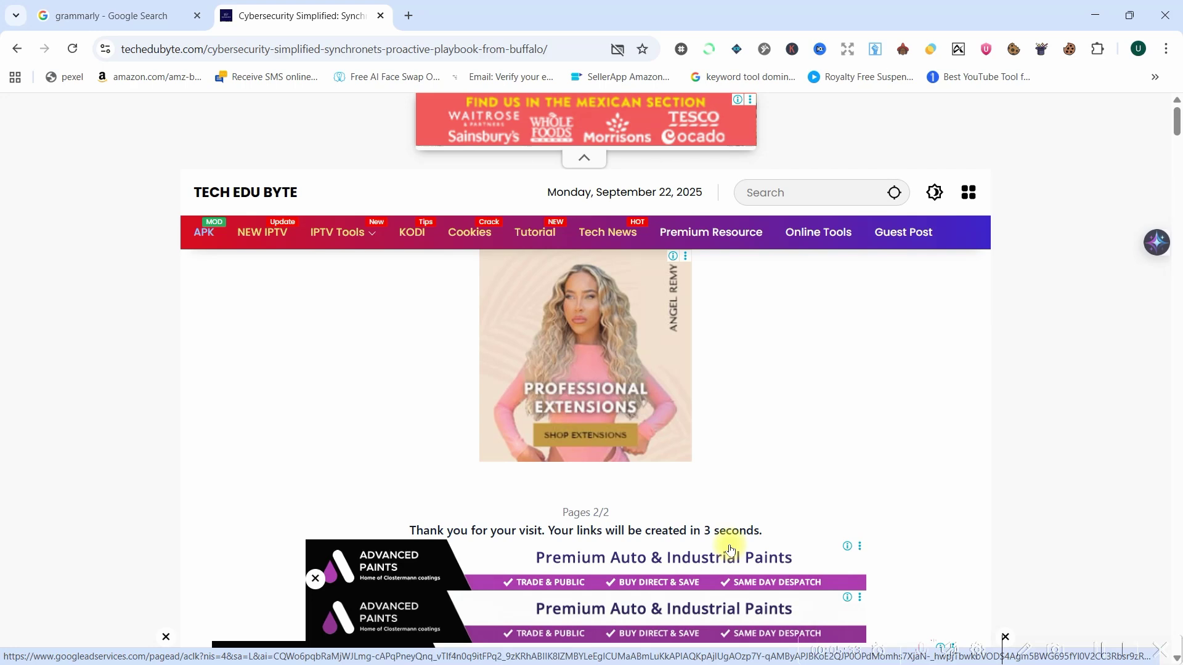
click(587, 537)
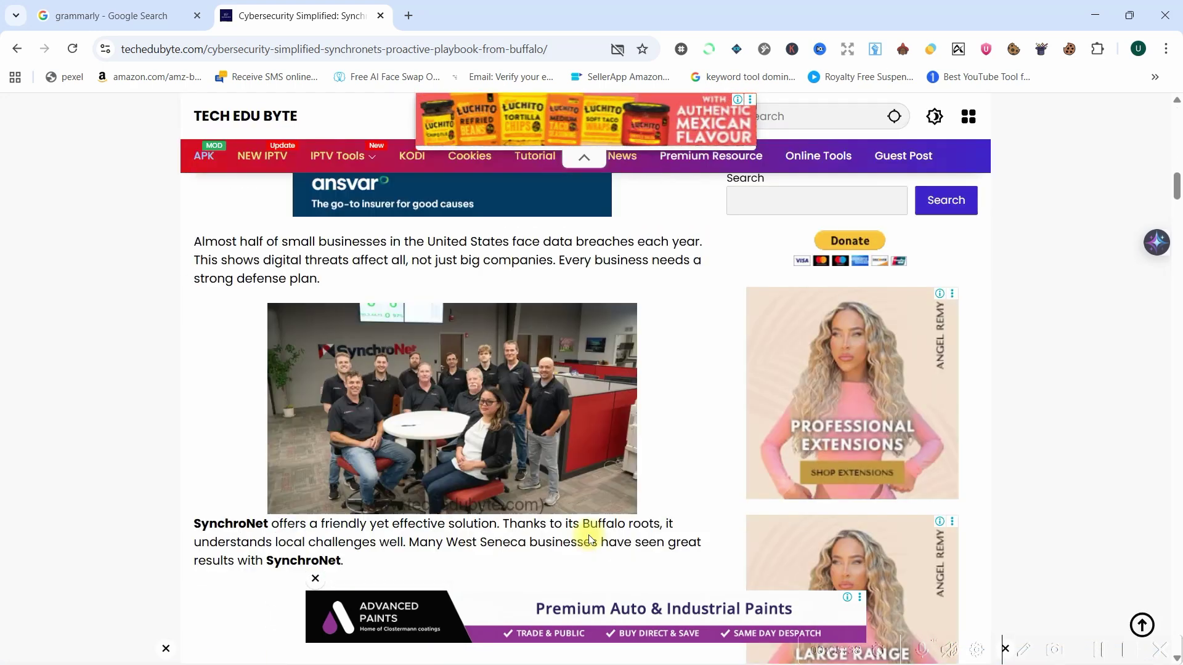
click(587, 420)
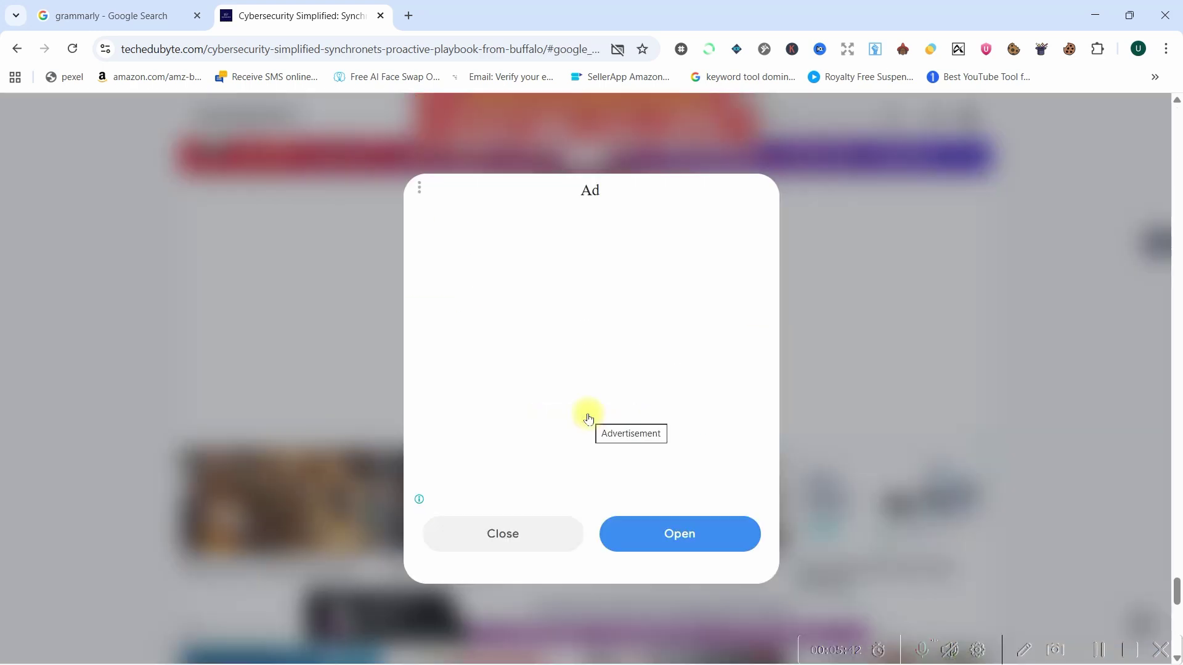
click(513, 544)
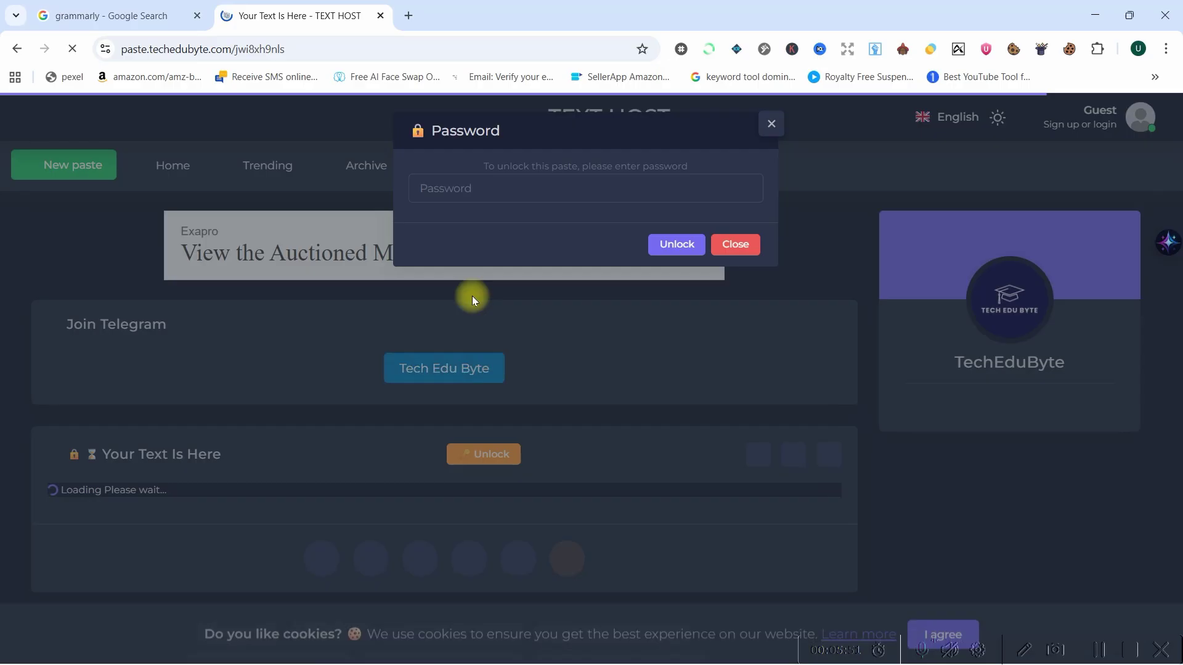
Step: Unlock the paste with the copied password and copy the full Grammarly cookie JSON
click(518, 189)
key(ctrl+v)
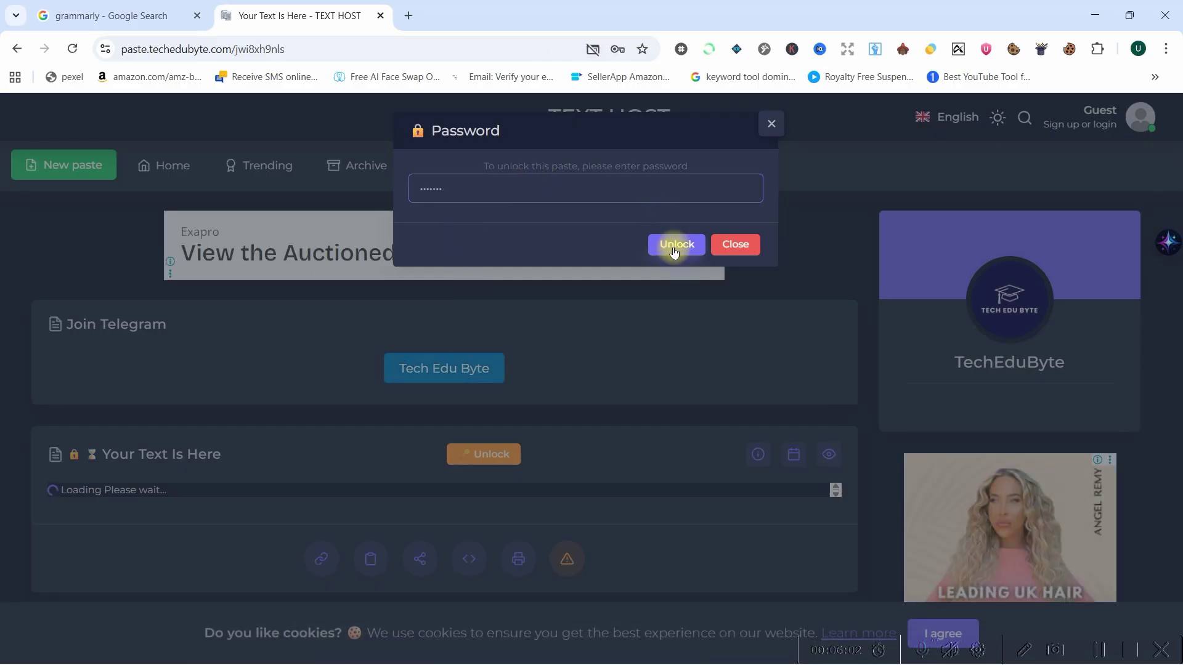
click(673, 247)
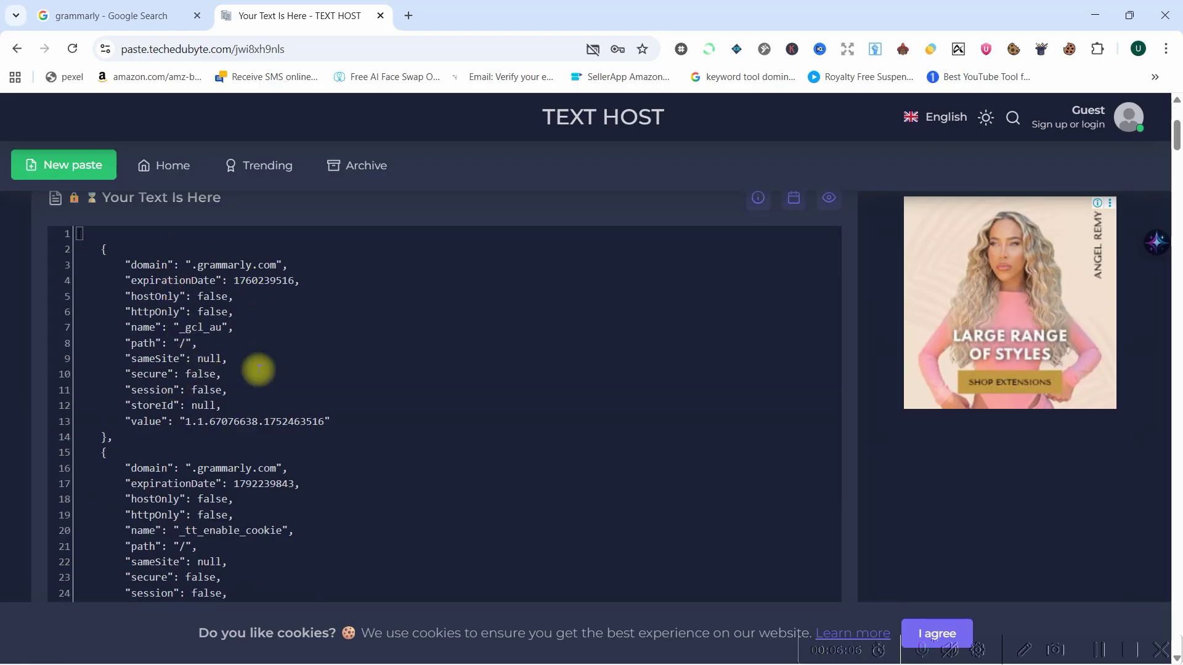
scroll(465, 372, down, 10)
scroll(465, 372, down, 10)
scroll(466, 384, down, 15)
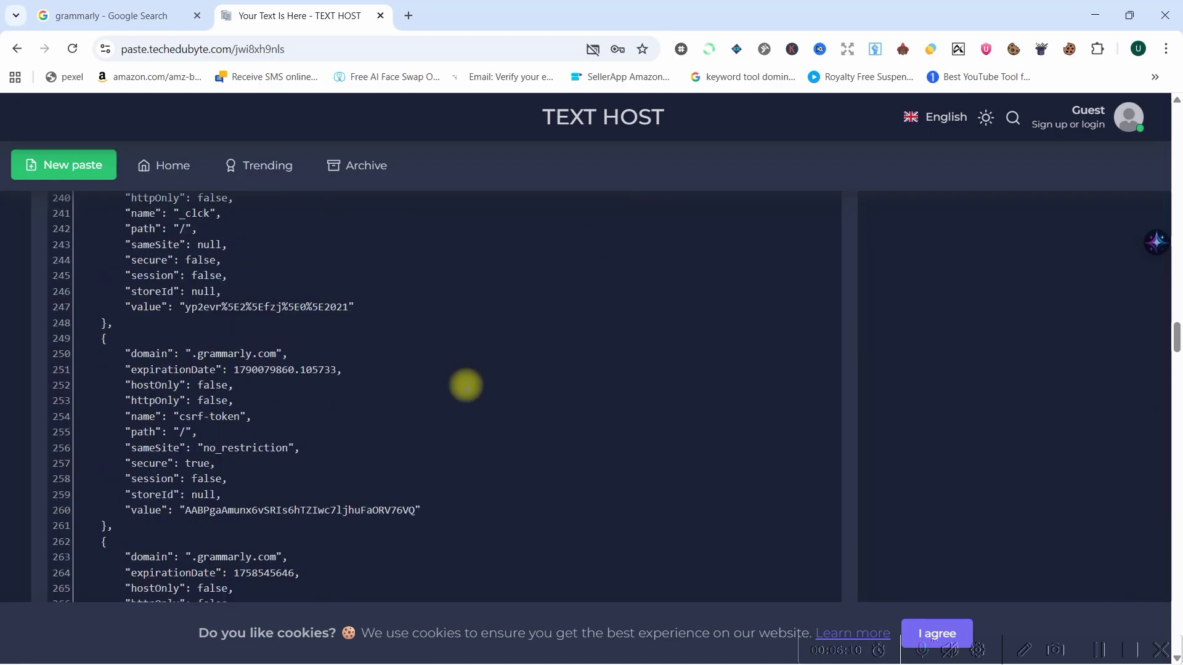
scroll(465, 385, down, 6)
scroll(462, 396, down, 6)
scroll(370, 404, down, 6)
scroll(330, 443, down, 6)
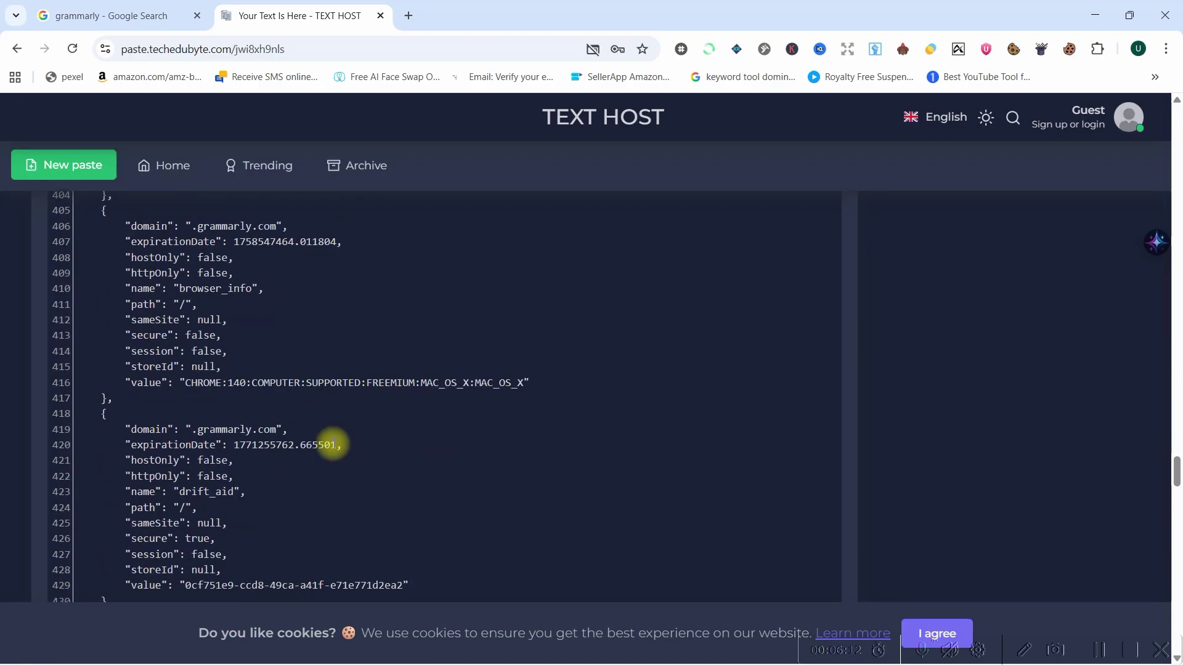
scroll(333, 448, down, 5)
scroll(450, 433, down, 5)
scroll(371, 505, down, 3)
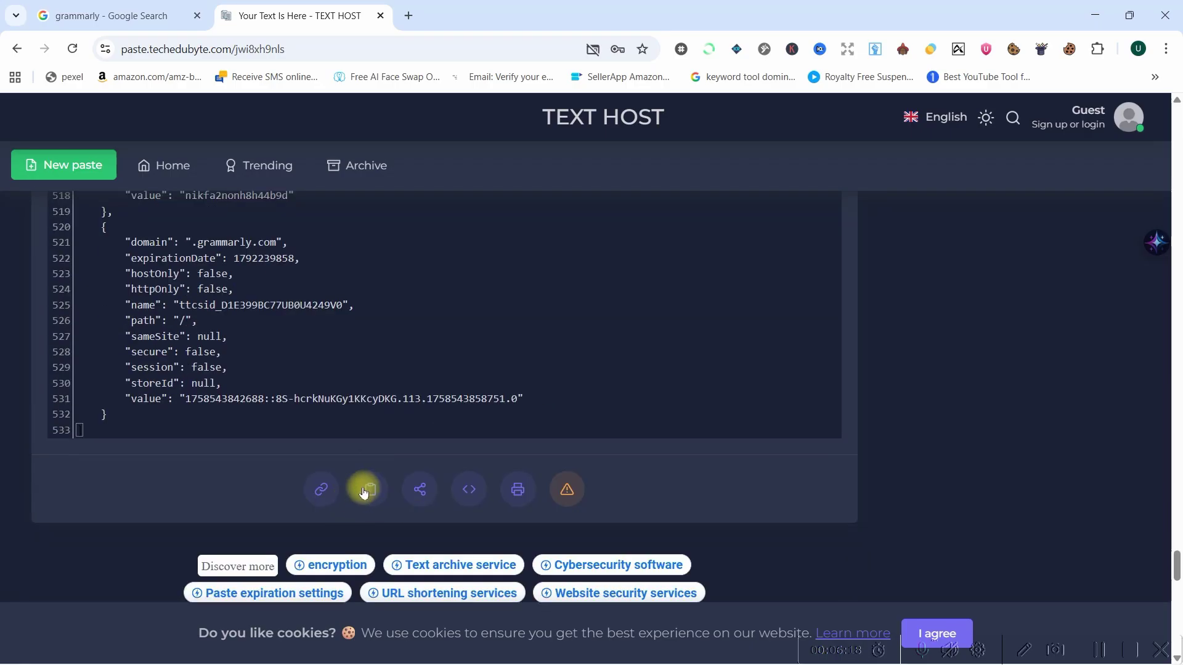
click(364, 491)
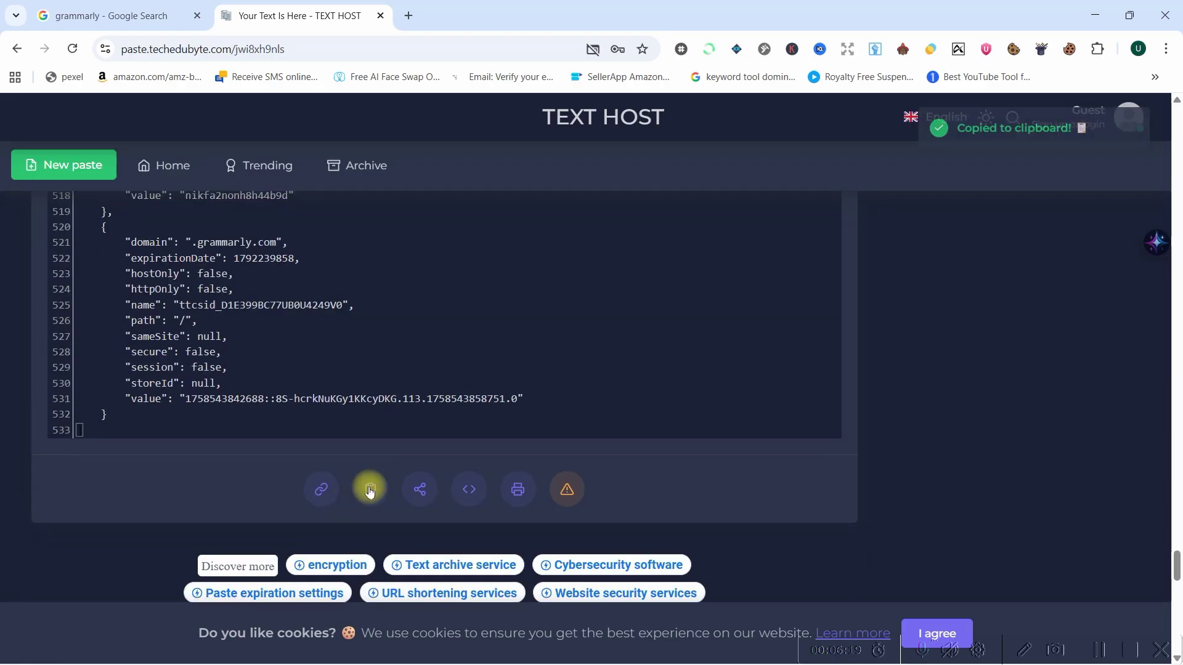
Step: Switch back to the Google Search tab with the Grammarly results
click(134, 16)
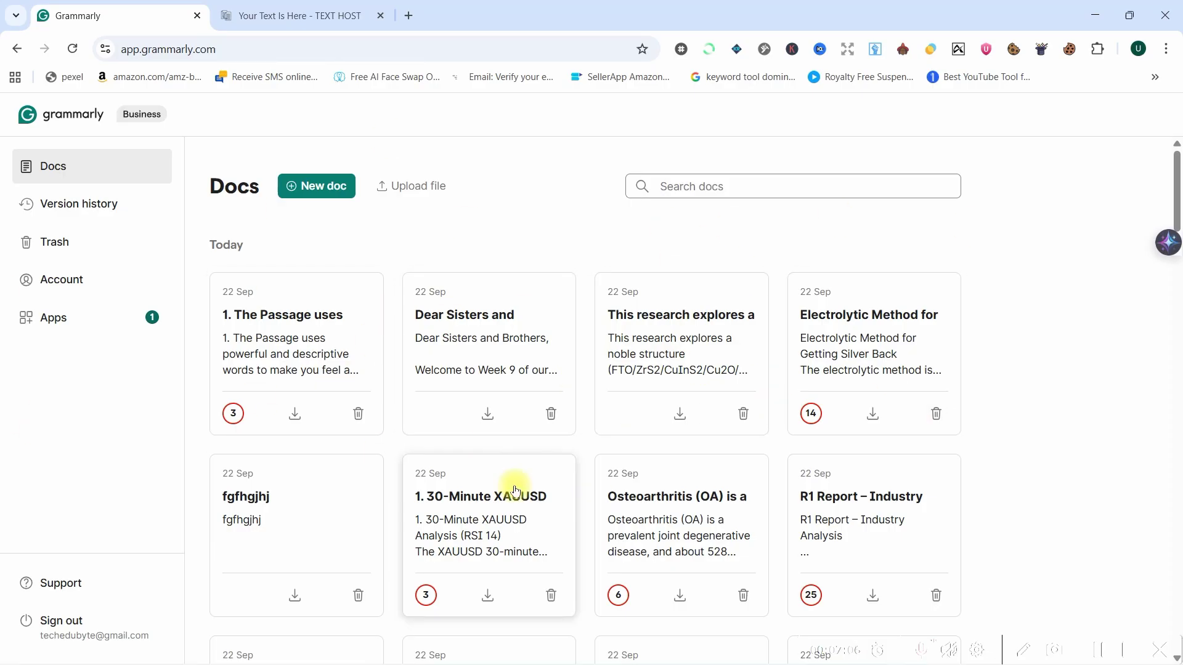
Step: Delete all Grammarly cookies in Cookie-Editor, import the pasted JSON, and close the panel
click(1072, 51)
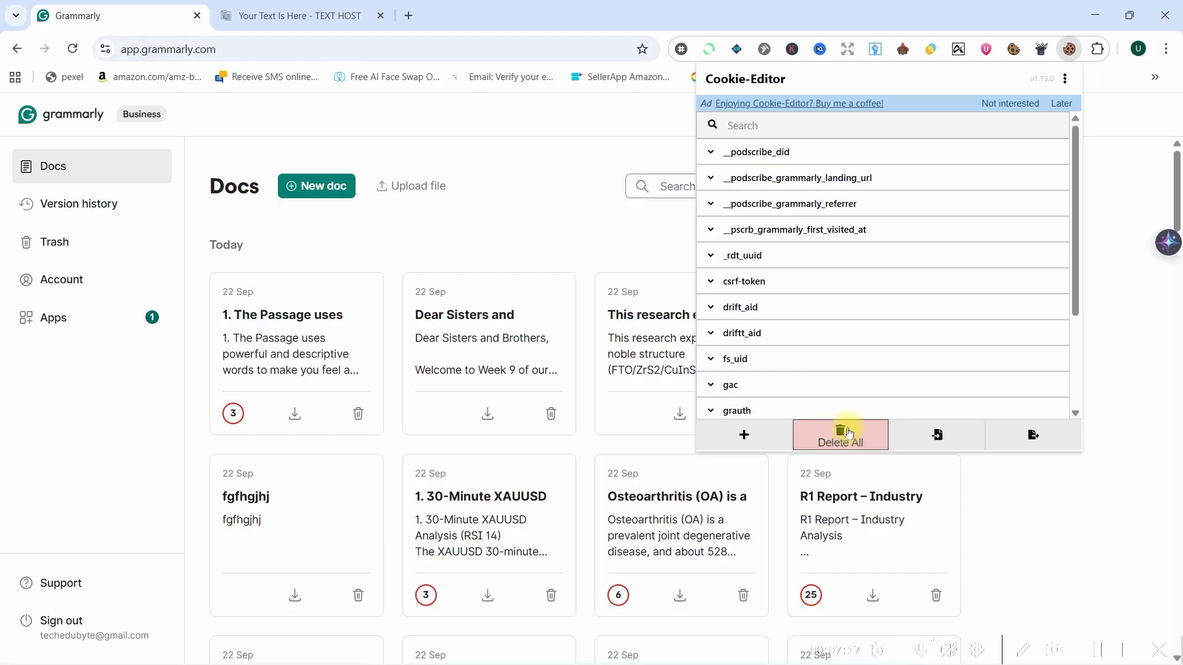
click(841, 438)
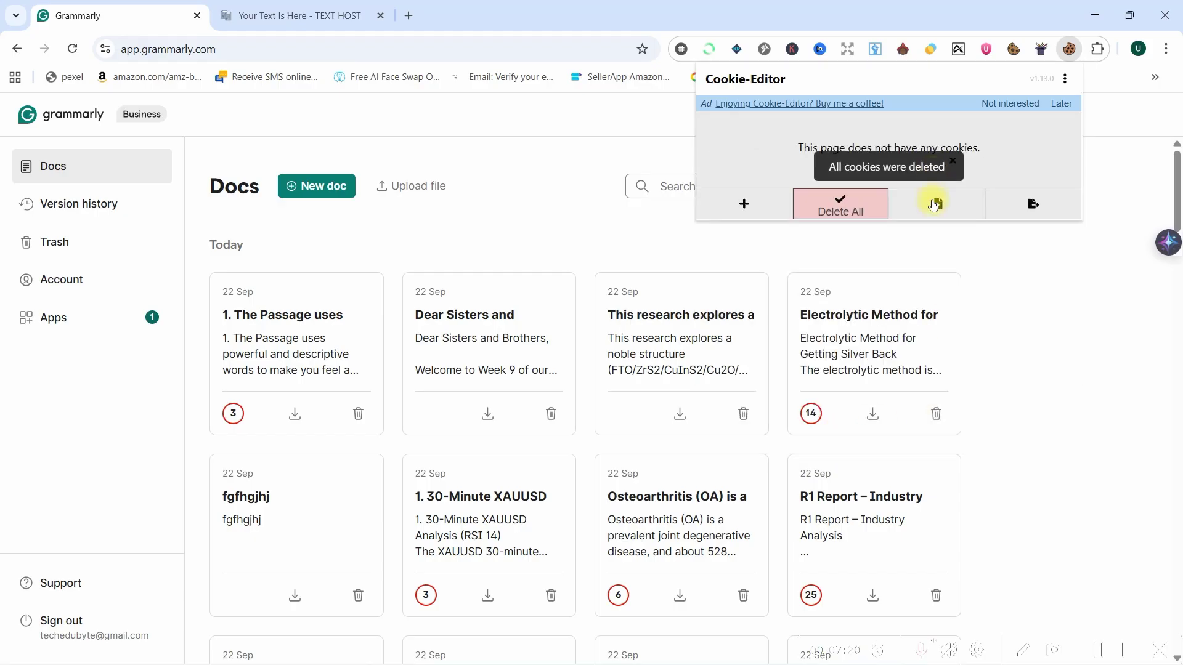
click(933, 211)
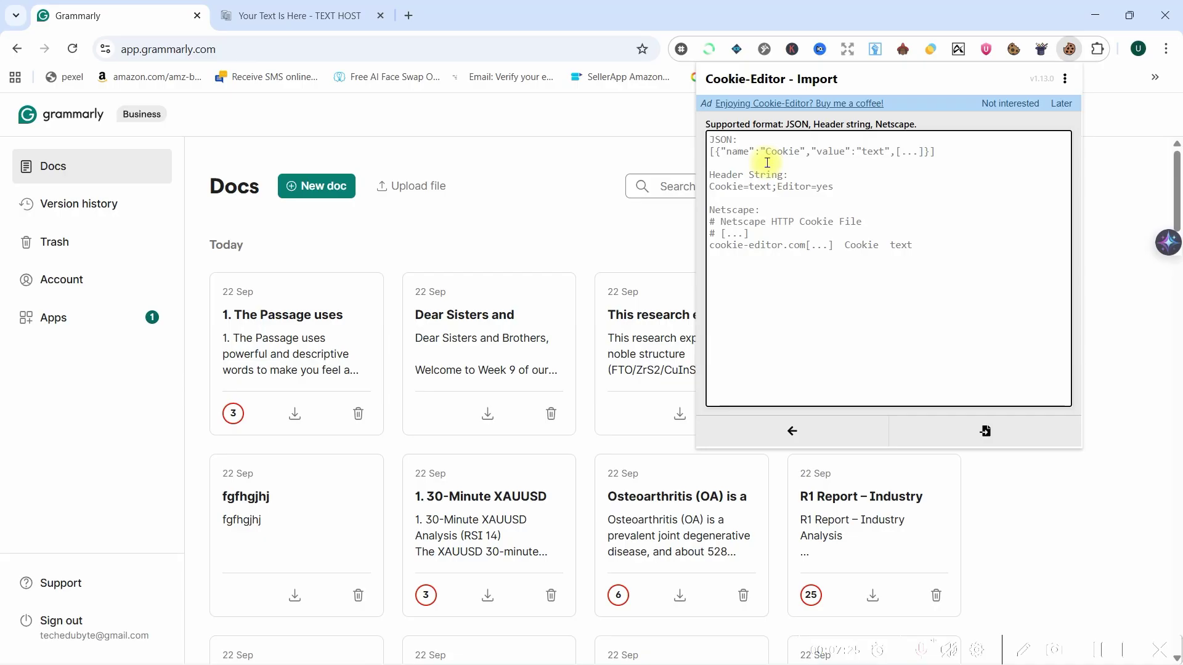
key(ctrl+v)
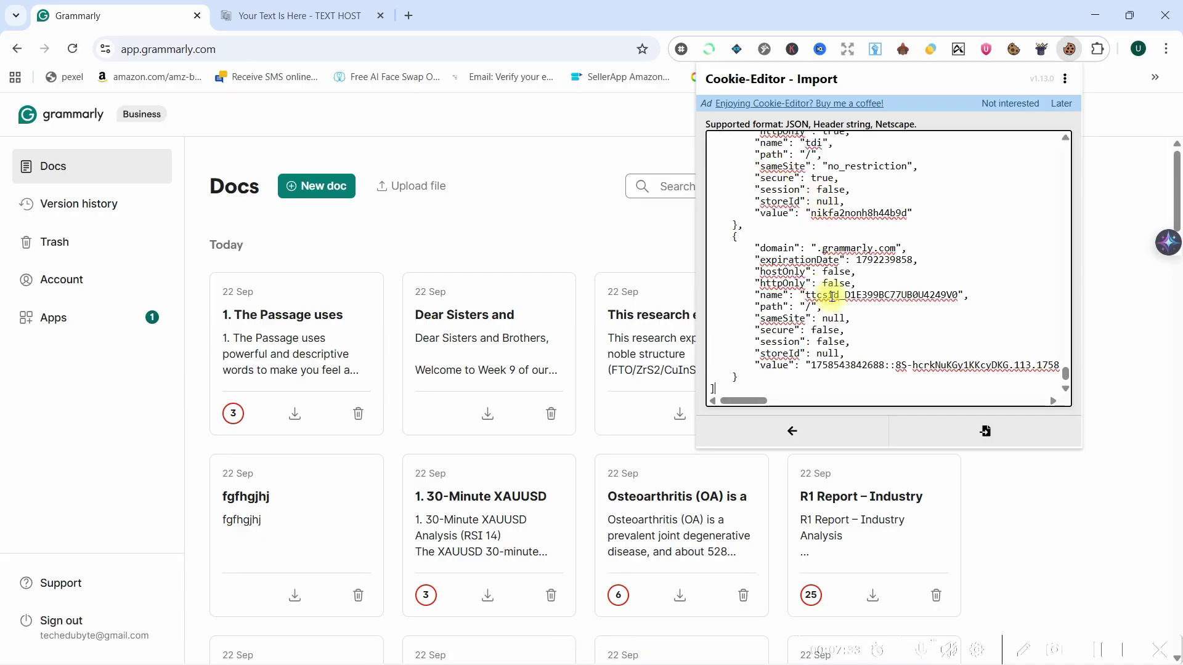
click(962, 434)
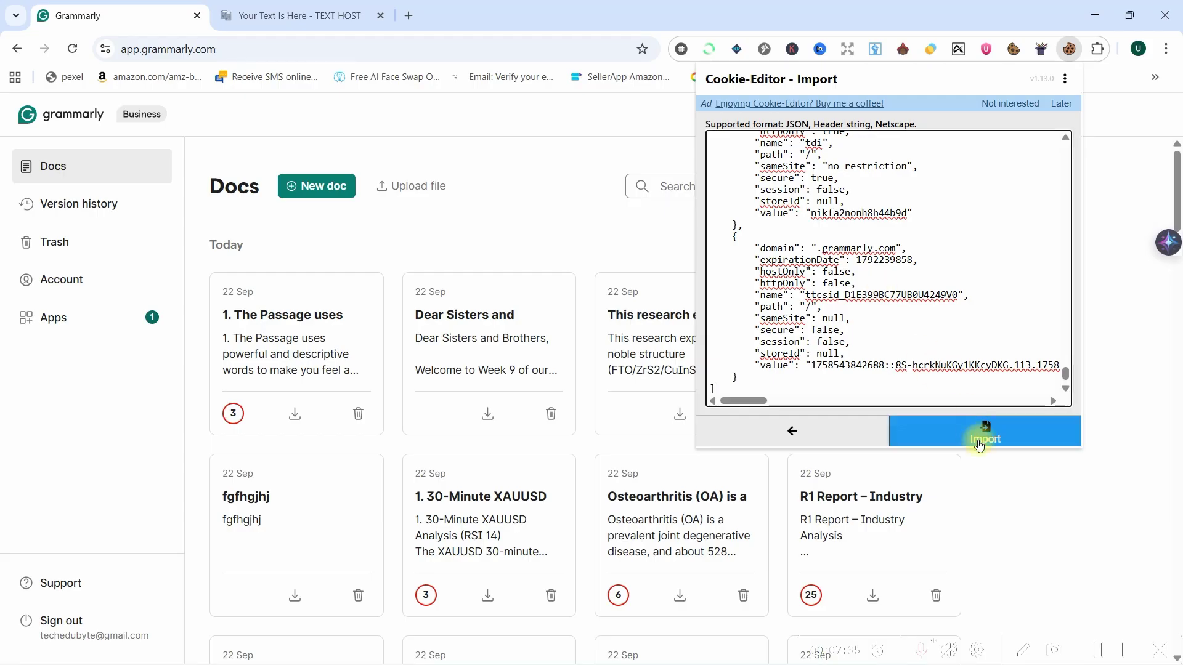
click(987, 437)
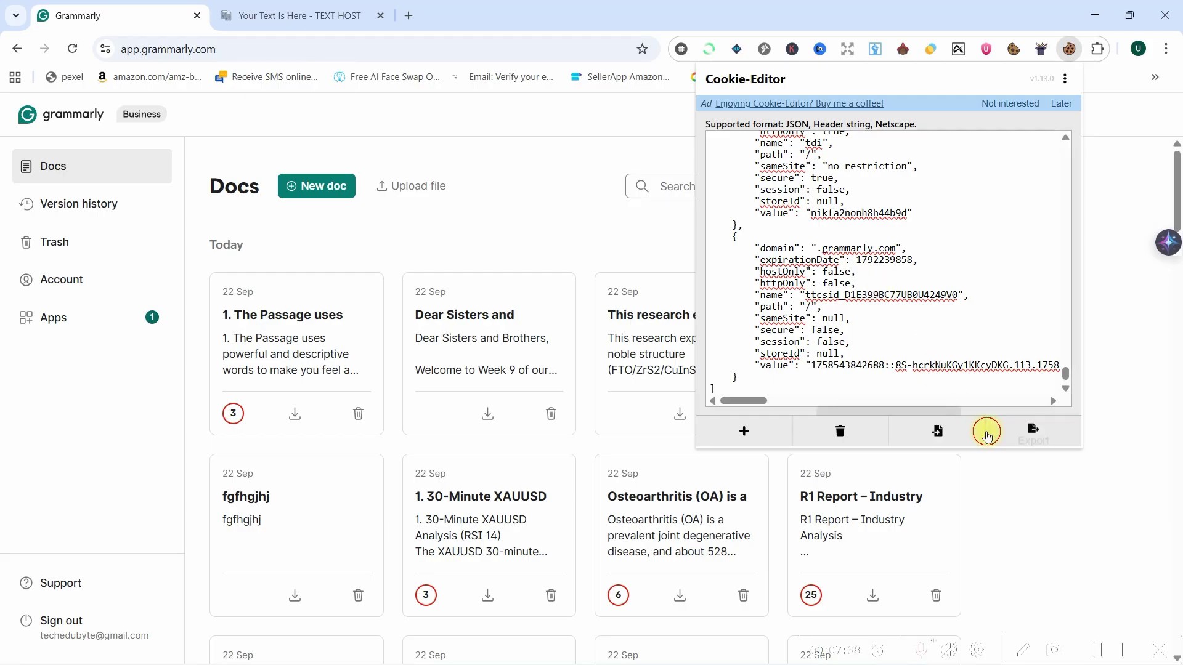
click(445, 229)
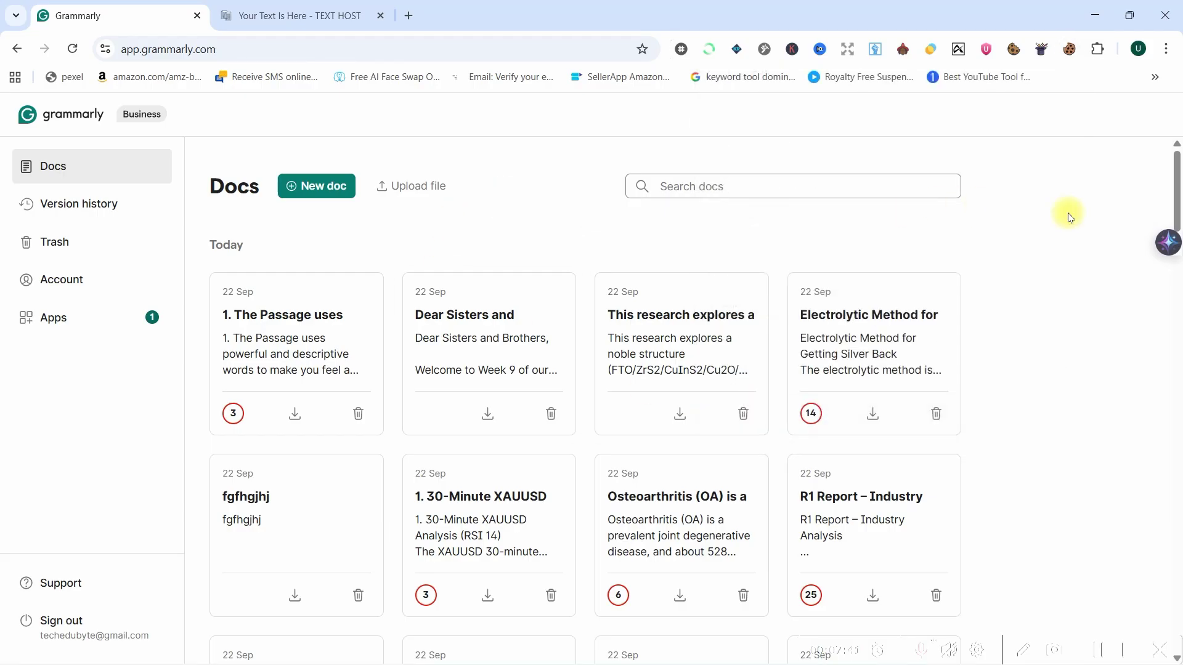